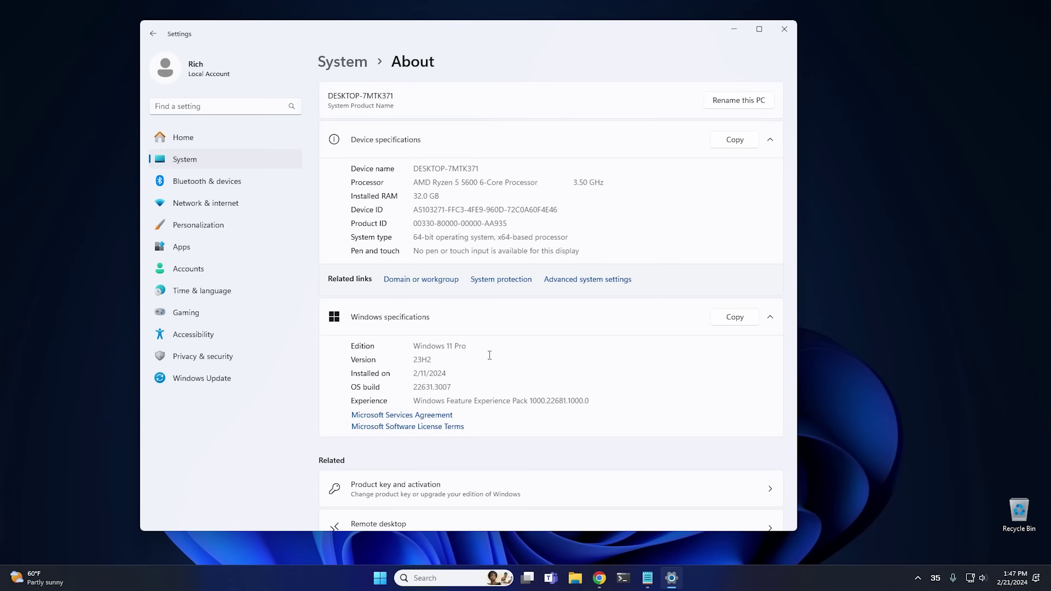
- Close the Settings About page so only the desktop is visible
{"action": "left_click", "coordinate": [785, 30]}
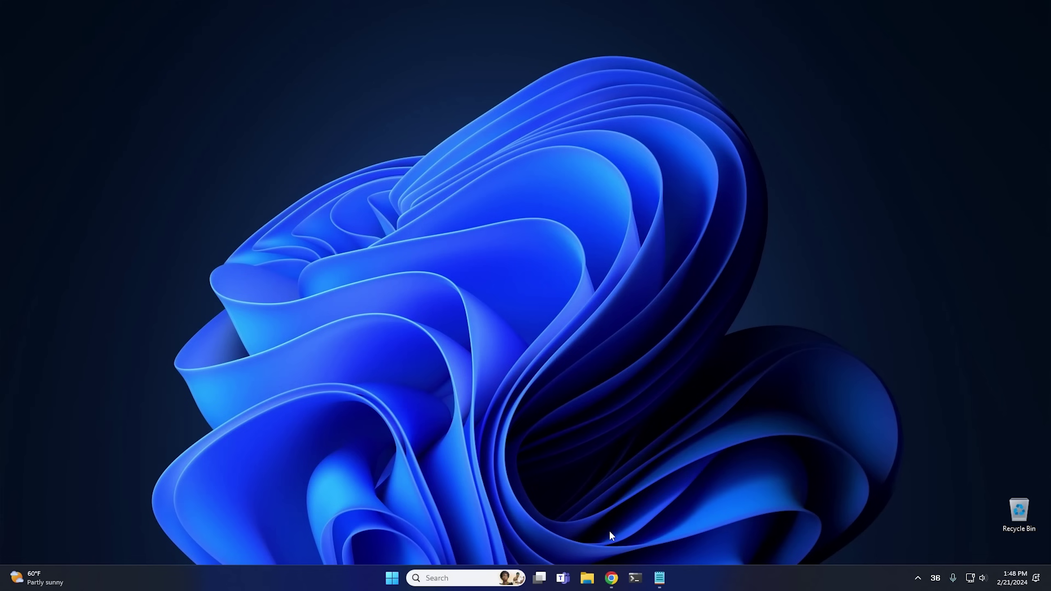
- On the Windows 11 download page, select and submit the multi-edition x64 ISO
{"action": "left_click", "coordinate": [611, 578]}
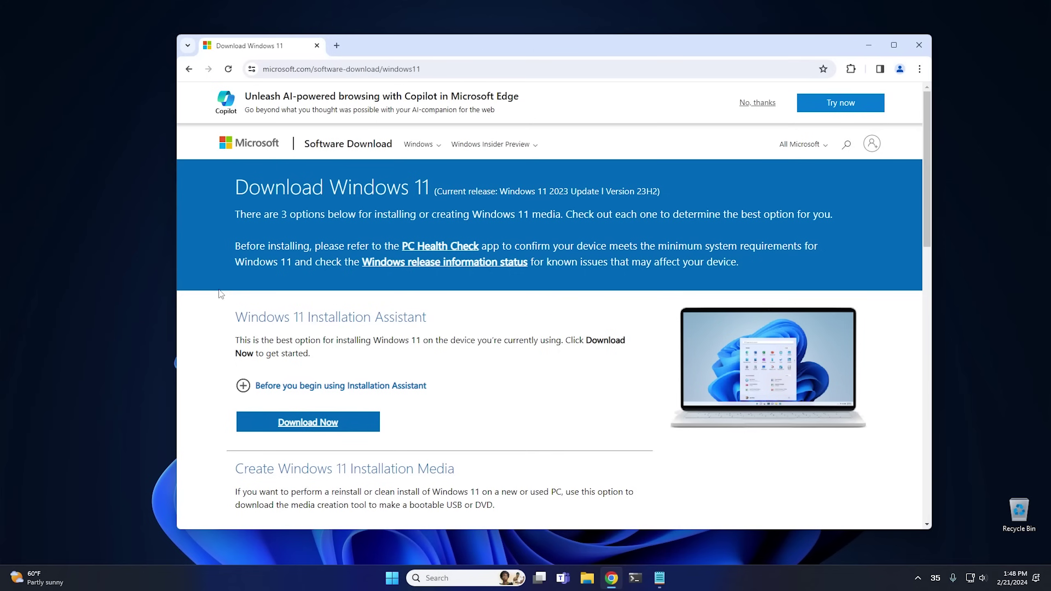
{"action": "scroll", "coordinate": [220, 294], "scroll_direction": "down", "scroll_amount": 10}
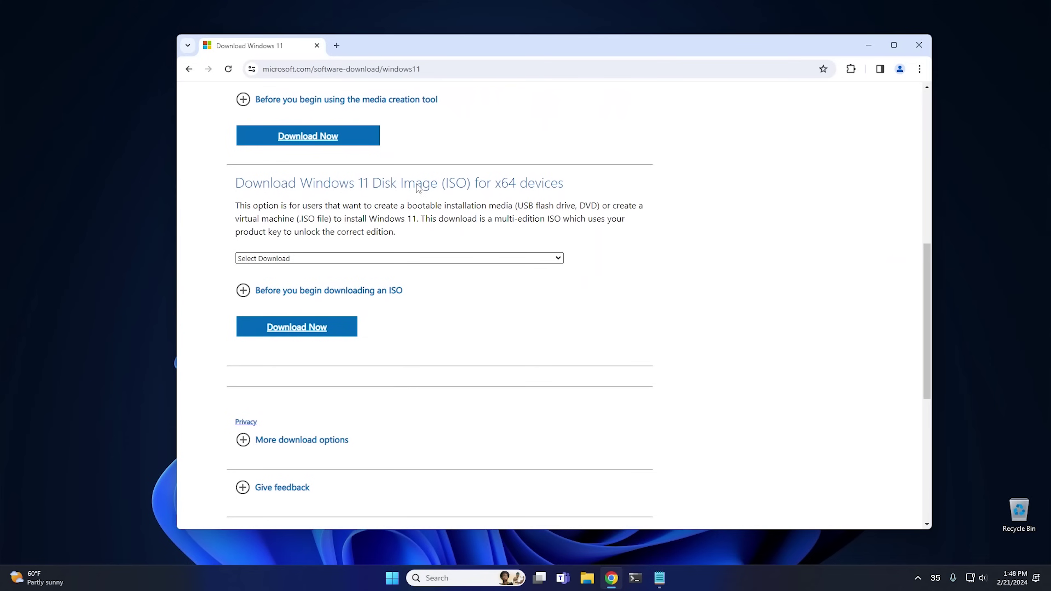
{"action": "left_click", "coordinate": [276, 258]}
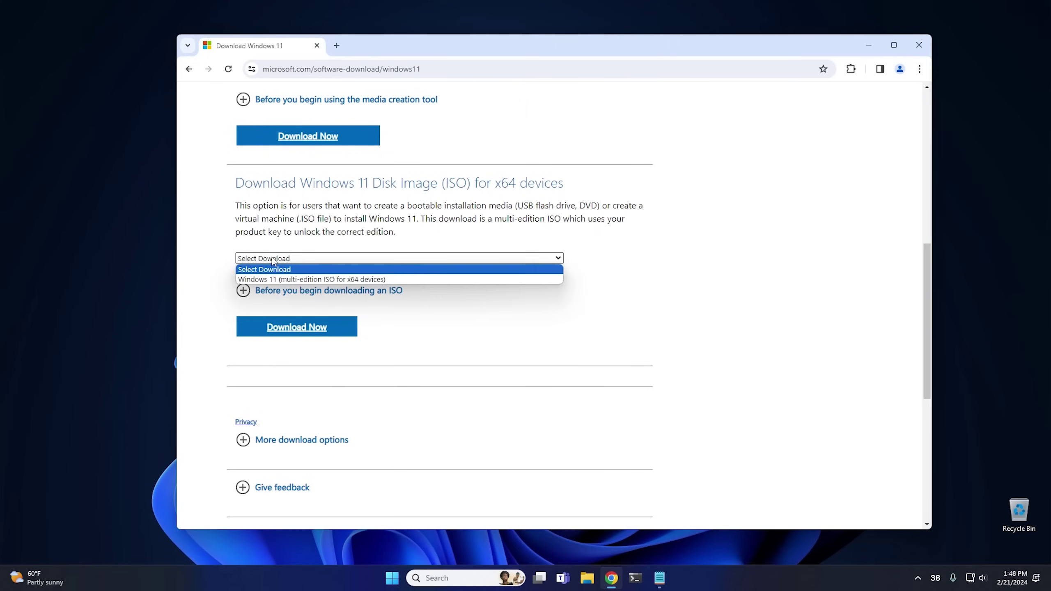
{"action": "left_click", "coordinate": [294, 278]}
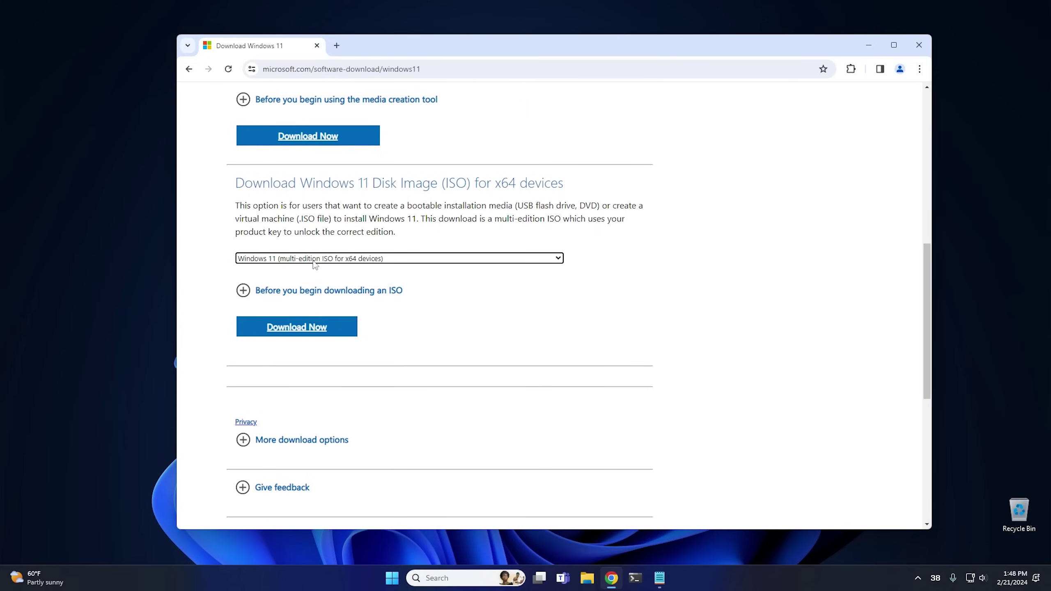
{"action": "left_click", "coordinate": [291, 328]}
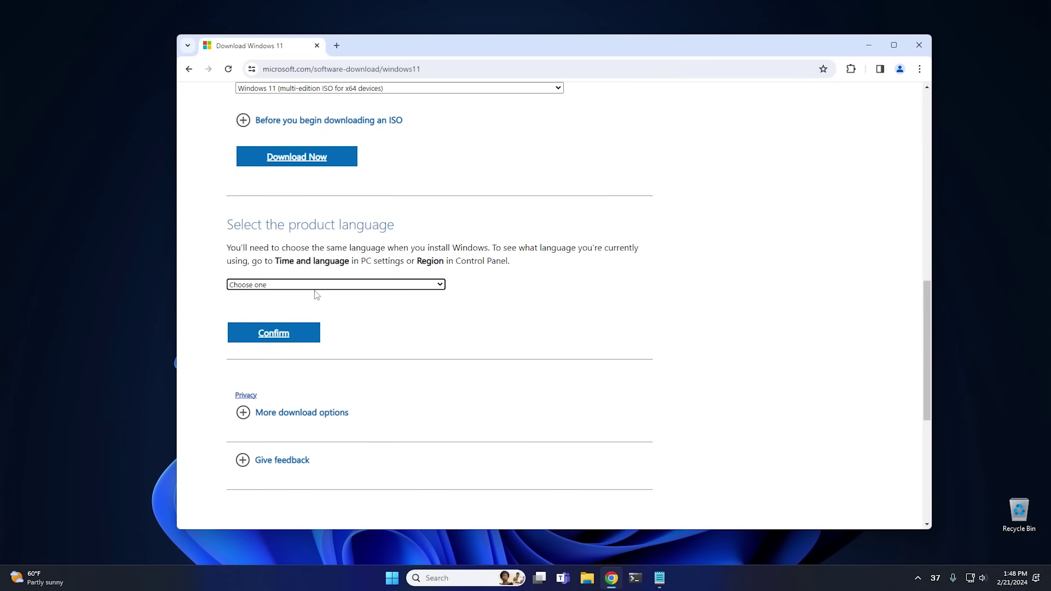
- Choose English (United States) as the language and start the 64-bit ISO download
{"action": "left_click", "coordinate": [280, 286]}
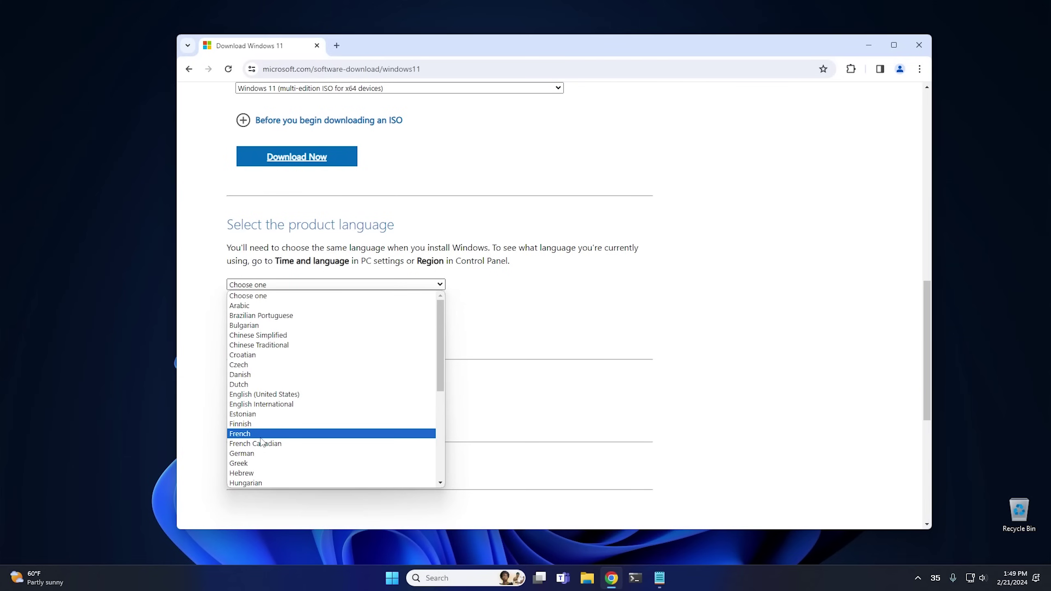
{"action": "left_click", "coordinate": [275, 396]}
{"action": "left_click", "coordinate": [277, 336]}
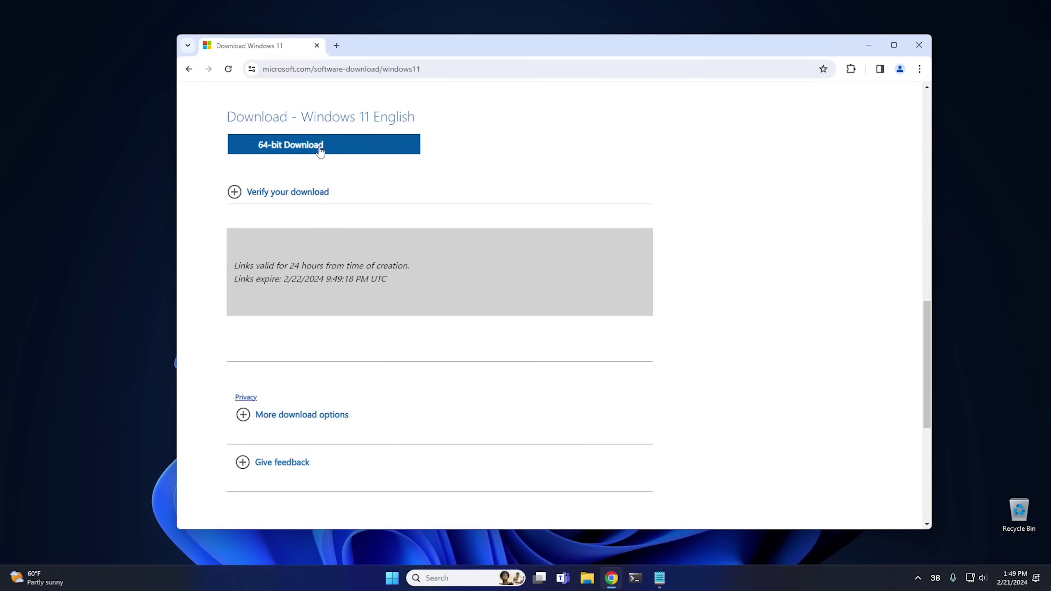
{"action": "left_click", "coordinate": [322, 154]}
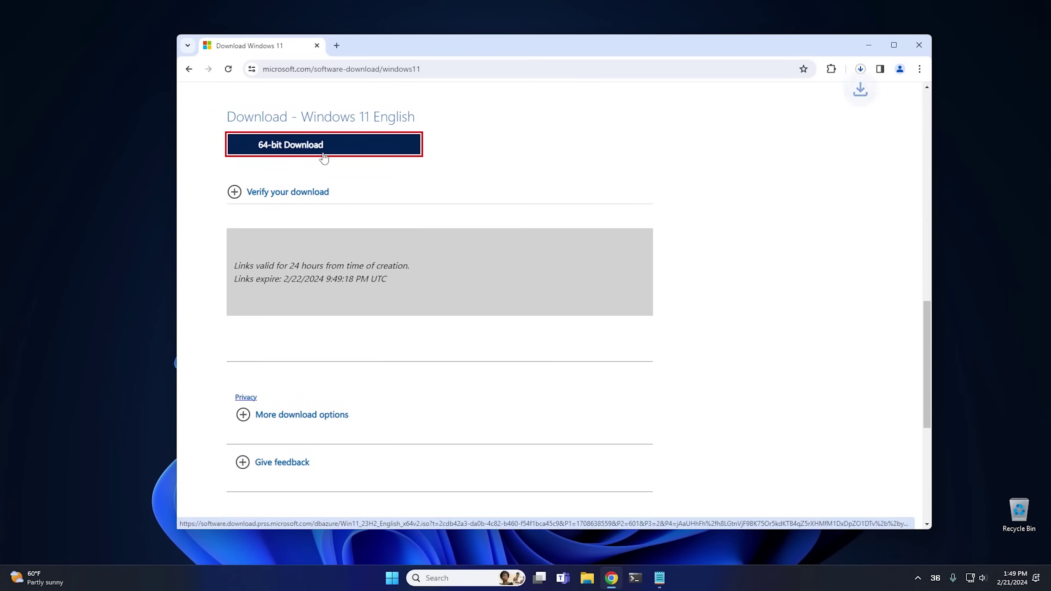
- Check the Win11_23H2_English_x64v2.iso download progress and minimize Chrome to the desktop
{"action": "left_click", "coordinate": [861, 70]}
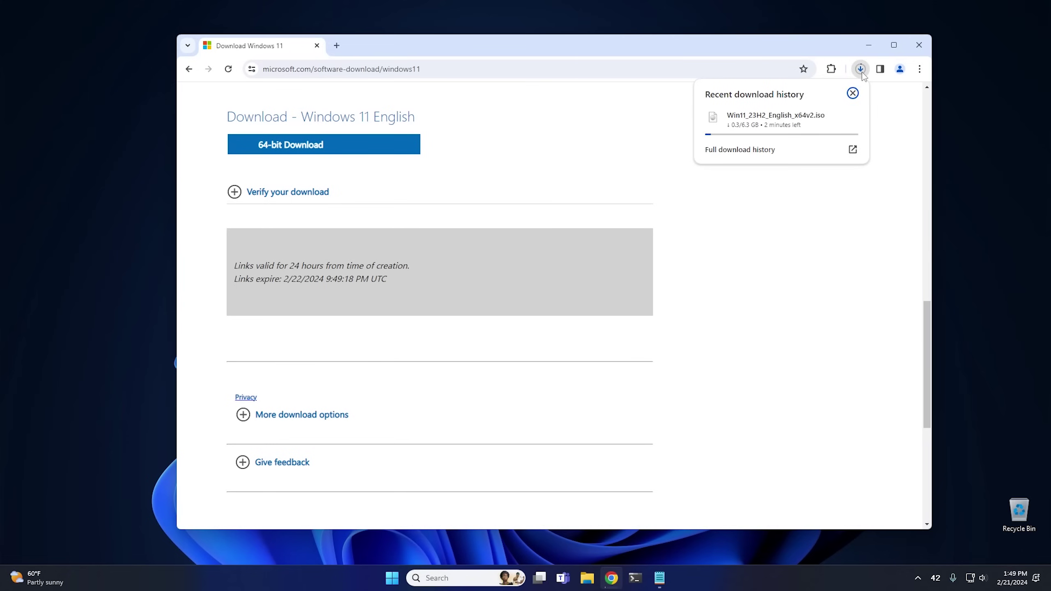
{"action": "left_click", "coordinate": [852, 93]}
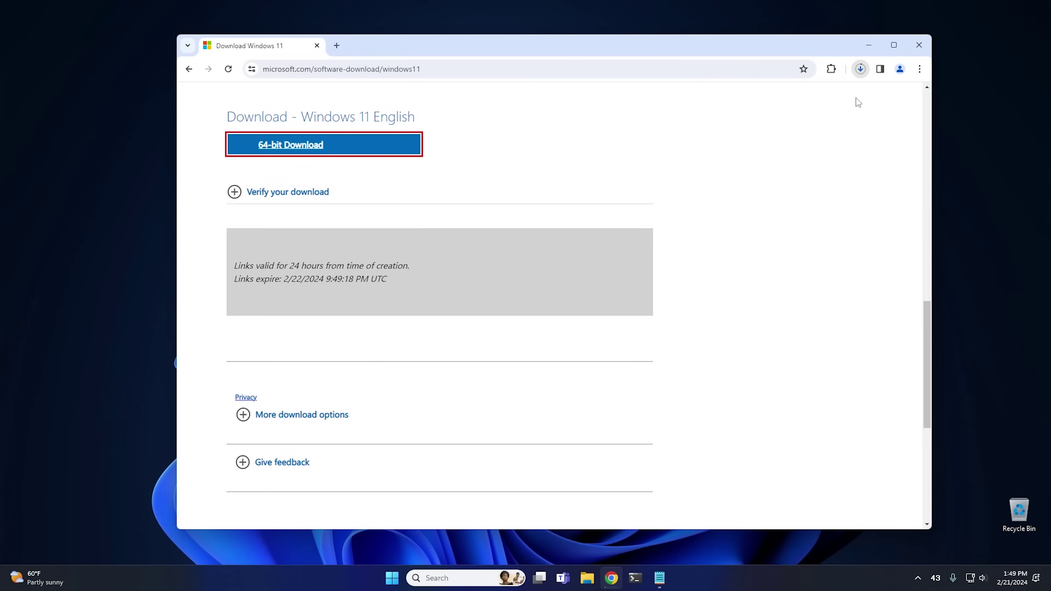
{"action": "left_click", "coordinate": [869, 46]}
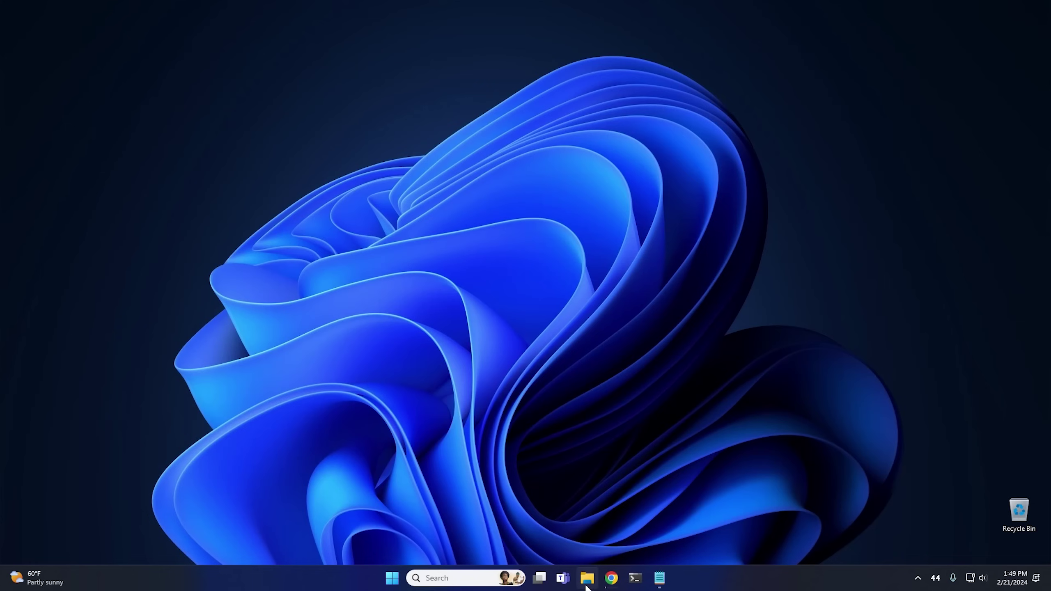
{"action": "left_click", "coordinate": [587, 578]}
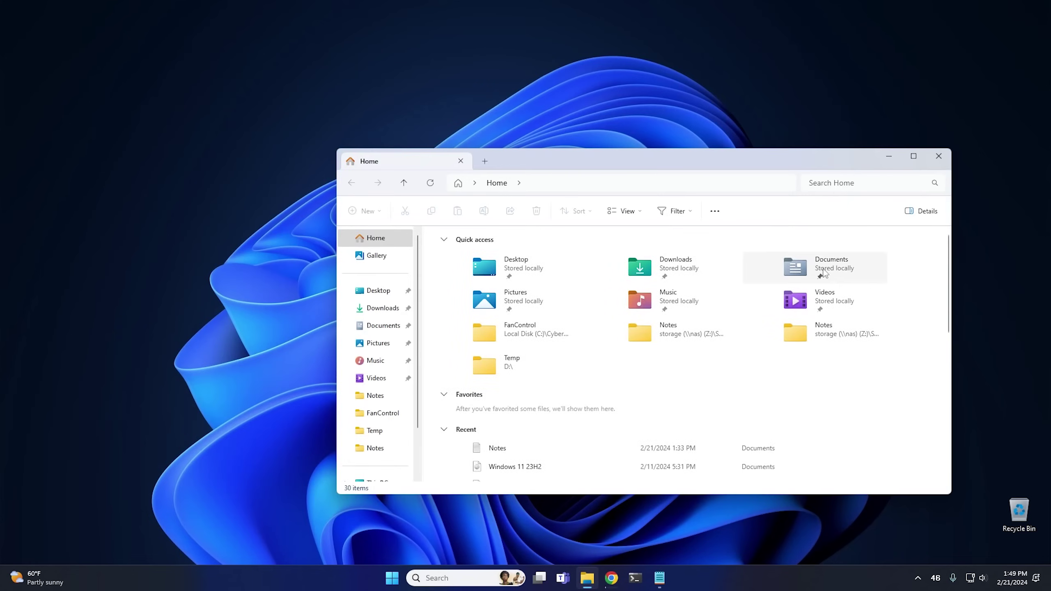
{"action": "double_click", "coordinate": [823, 271]}
{"action": "left_click", "coordinate": [496, 267]}
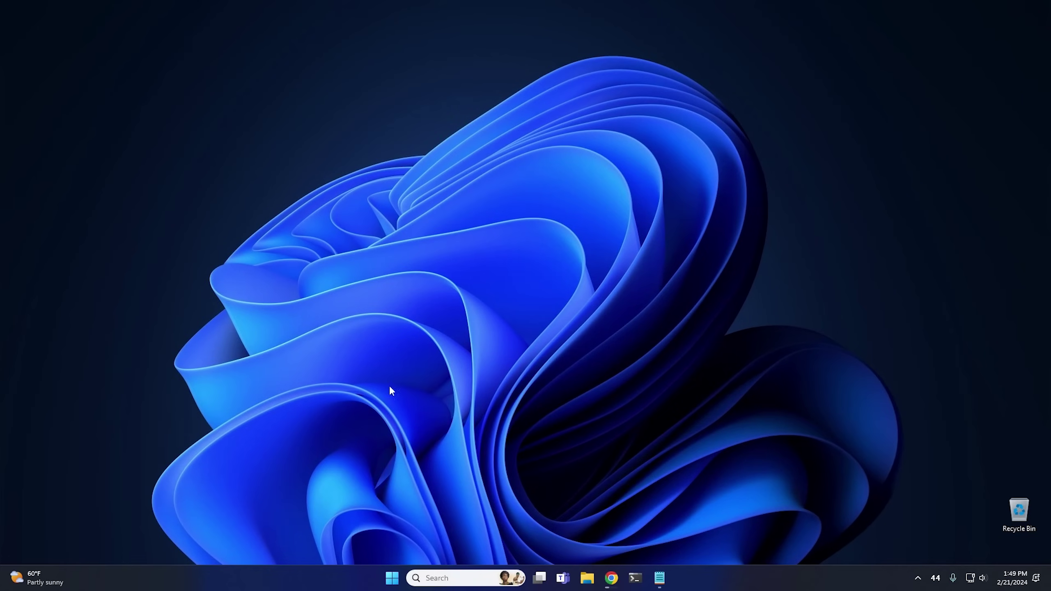
- Launch Registry Editor from a 'reg' Start search with administrator approval
{"action": "left_click", "coordinate": [392, 578]}
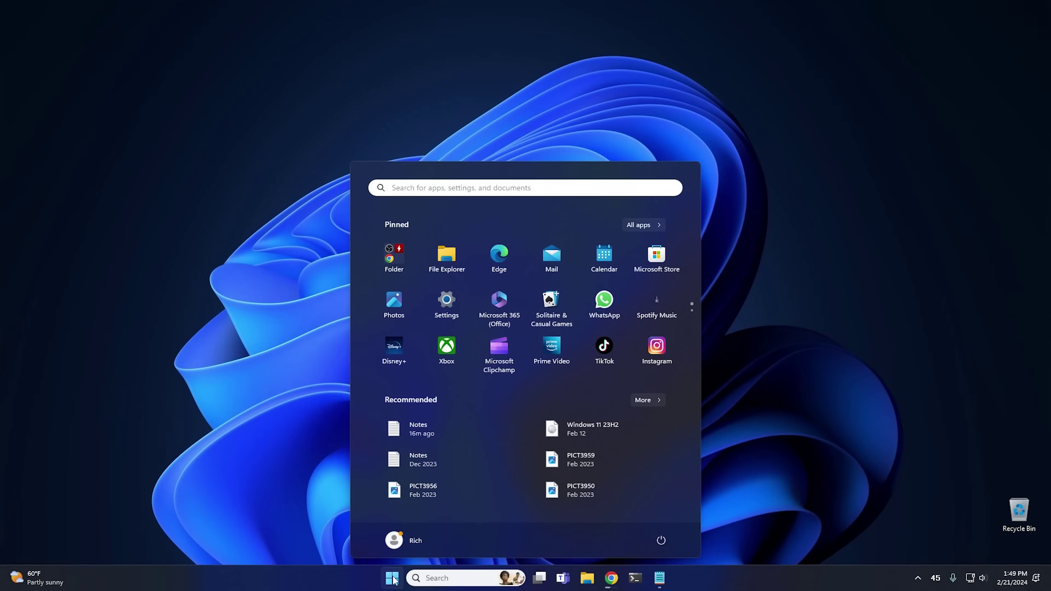
{"action": "type", "text": "reg"}
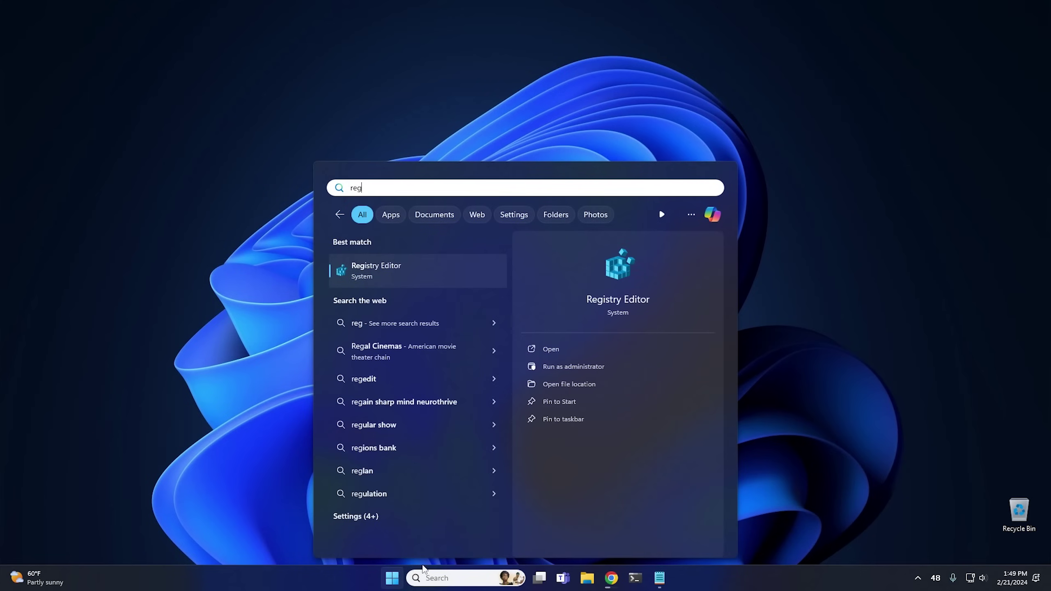
{"action": "left_click", "coordinate": [409, 273]}
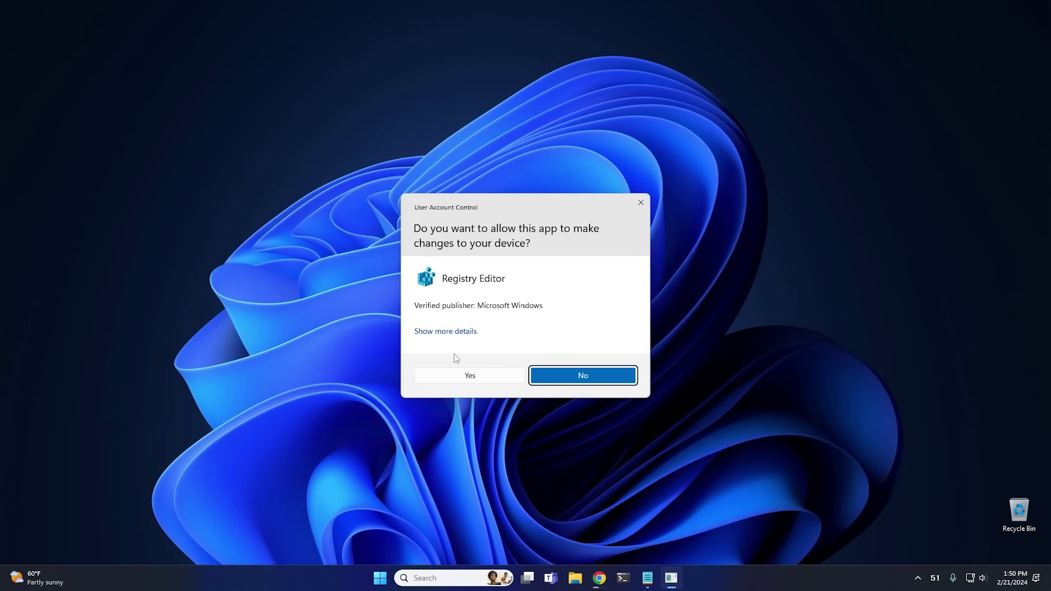
{"action": "left_click", "coordinate": [459, 378]}
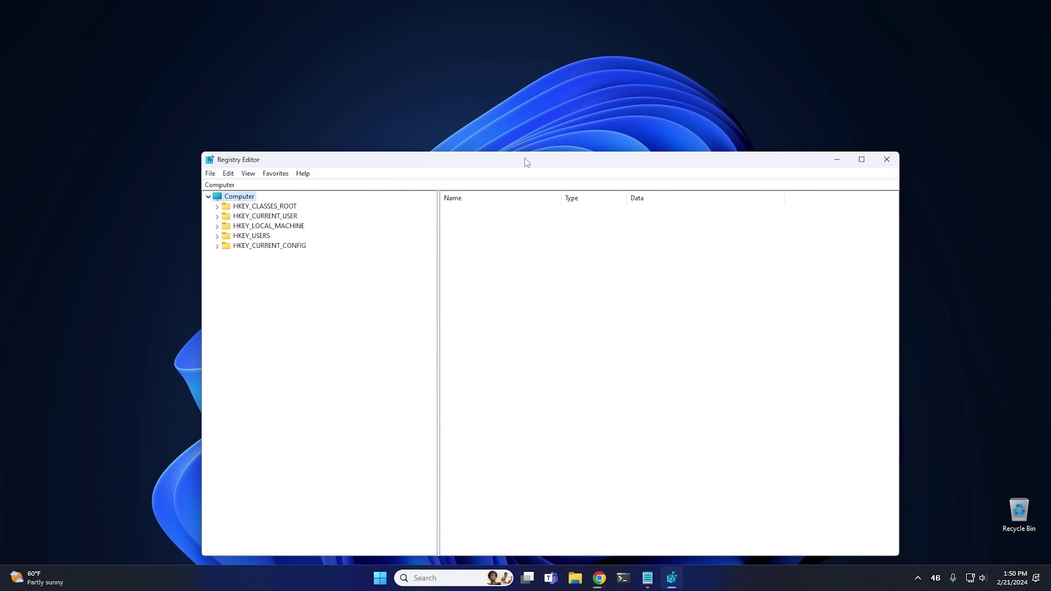
{"action": "left_click_drag", "start_coordinate": [525, 158], "coordinate": [528, 122]}
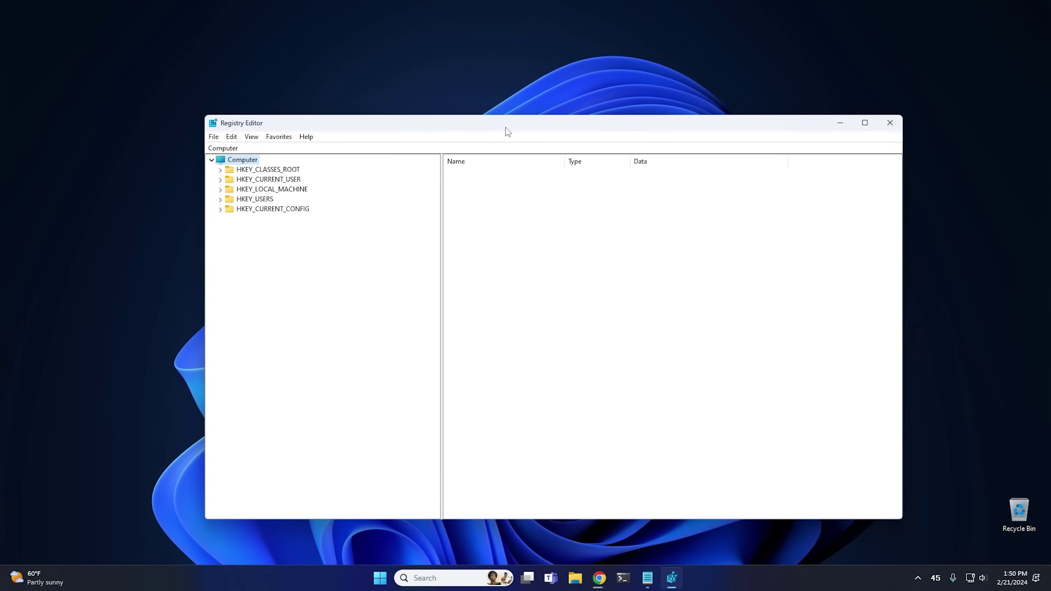
- Expand HKEY_LOCAL_MACHINE > SOFTWARE > Microsoft > Windows NT and select CurrentVersion
{"action": "double_click", "coordinate": [291, 190]}
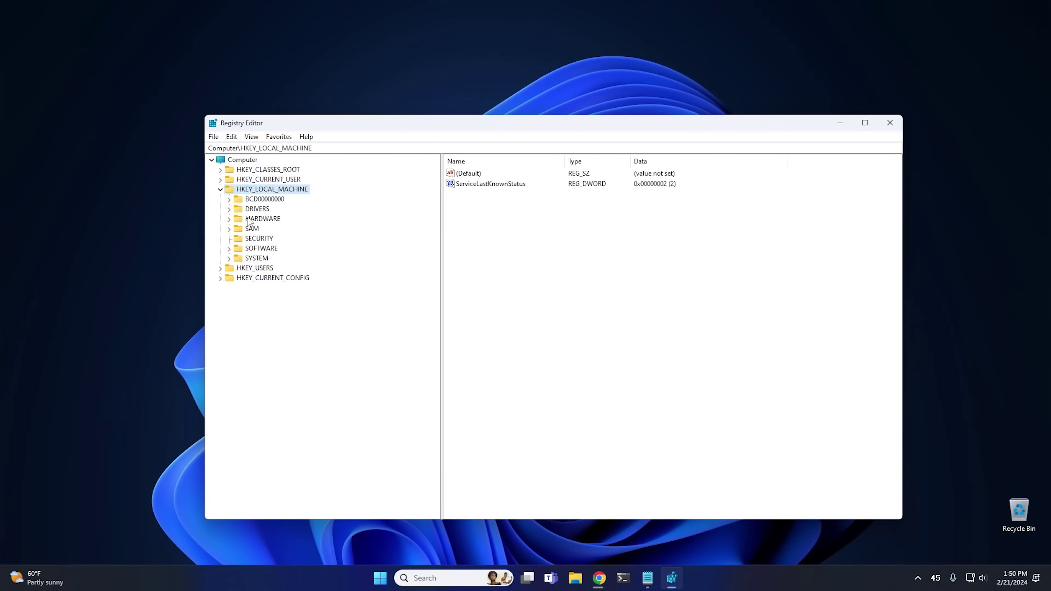
{"action": "left_click", "coordinate": [262, 248]}
{"action": "double_click", "coordinate": [262, 250]}
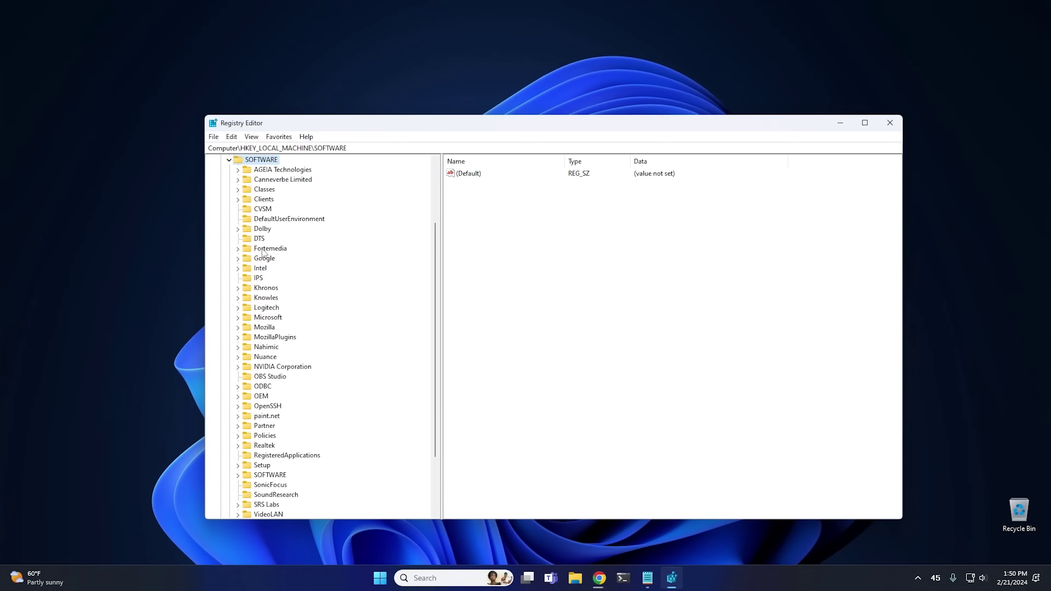
{"action": "double_click", "coordinate": [268, 317]}
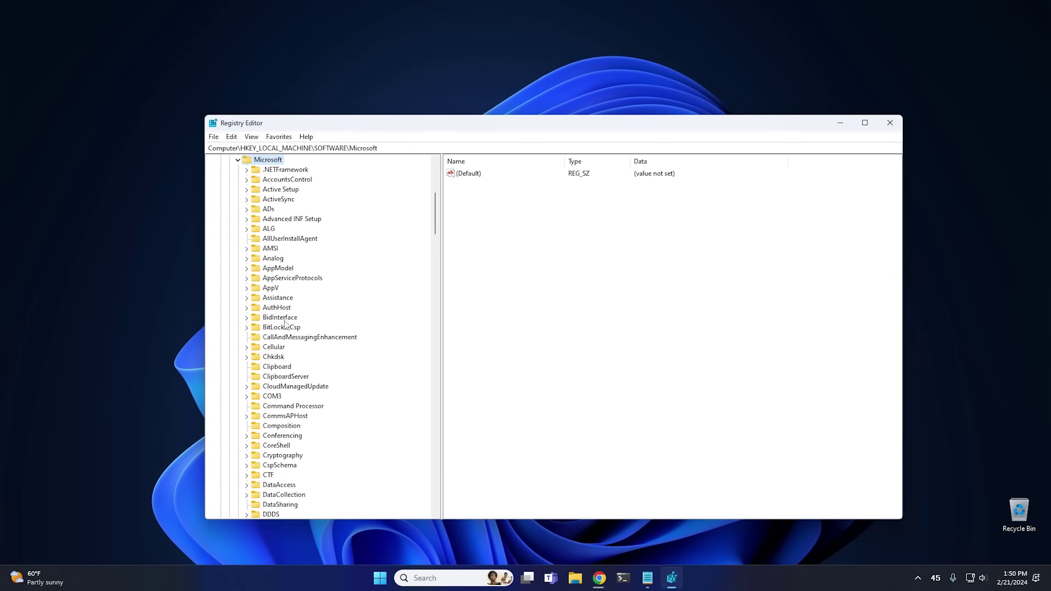
{"action": "scroll", "coordinate": [331, 389], "scroll_direction": "down", "scroll_amount": 12}
{"action": "scroll", "coordinate": [331, 389], "scroll_direction": "down", "scroll_amount": 19}
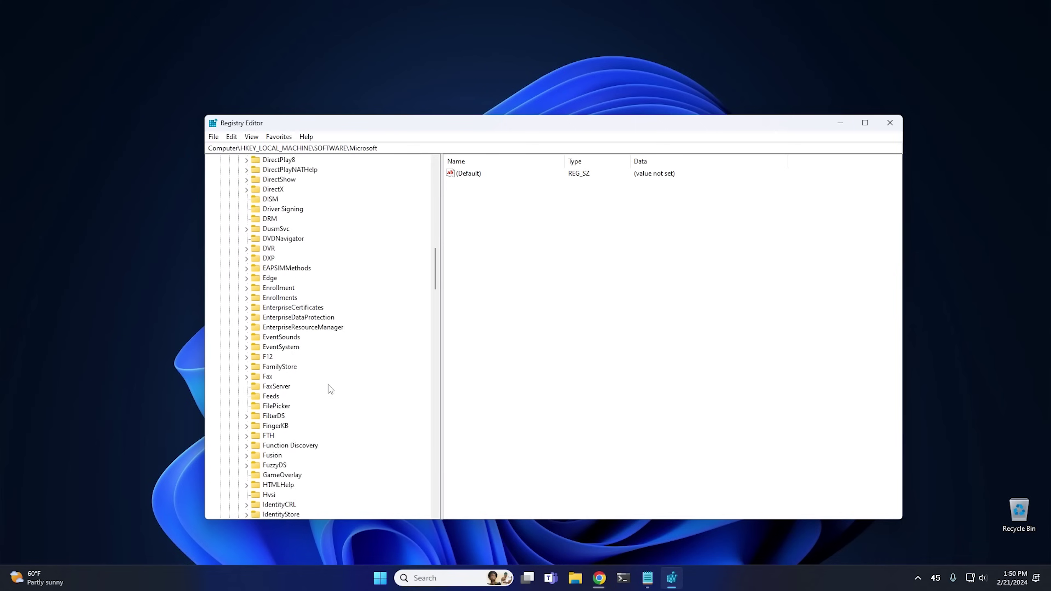
{"action": "scroll", "coordinate": [338, 446], "scroll_direction": "down", "scroll_amount": 20}
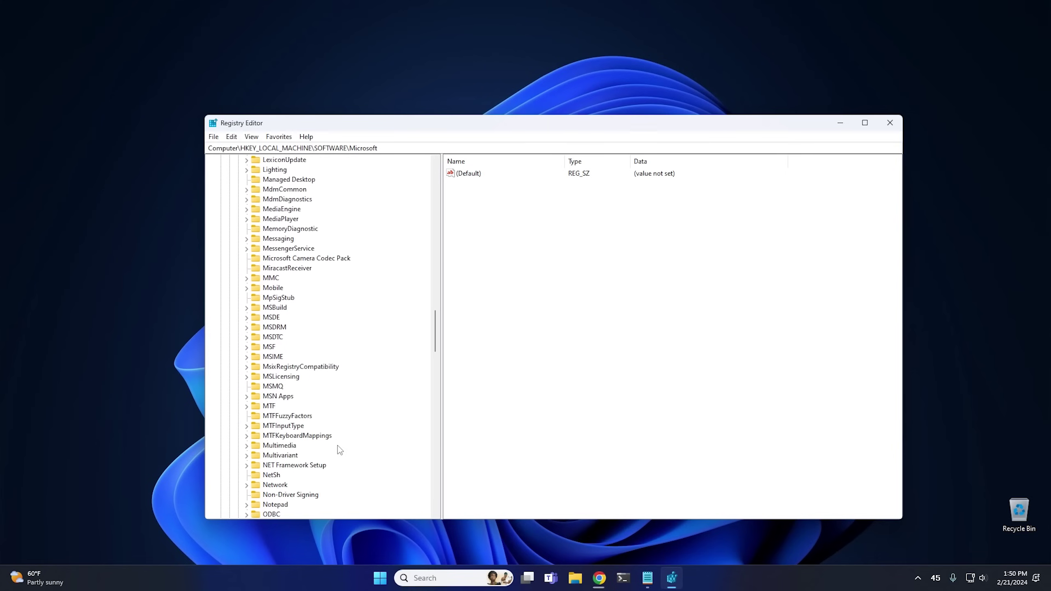
{"action": "scroll", "coordinate": [338, 446], "scroll_direction": "down", "scroll_amount": 17}
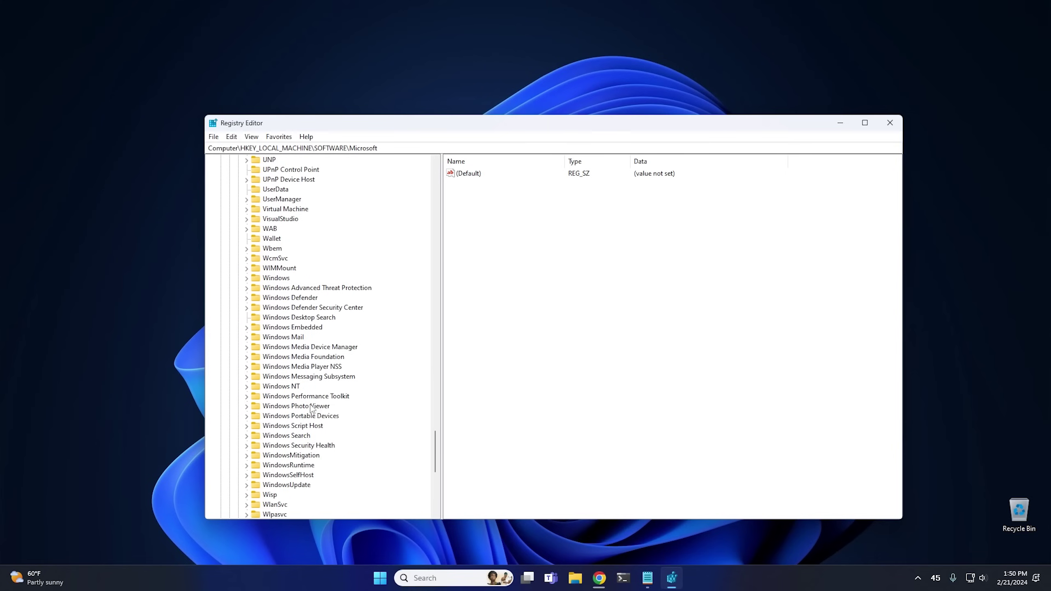
{"action": "double_click", "coordinate": [291, 388]}
{"action": "double_click", "coordinate": [302, 396]}
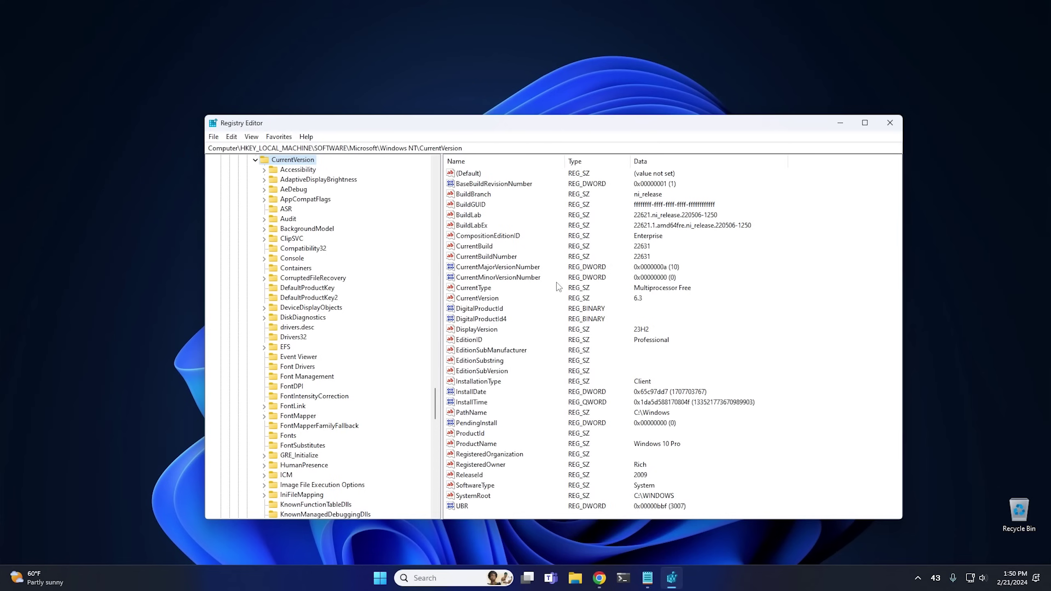
- Set both CompositionEditionID and EditionID to Core, replacing Professional
{"action": "left_click", "coordinate": [480, 237]}
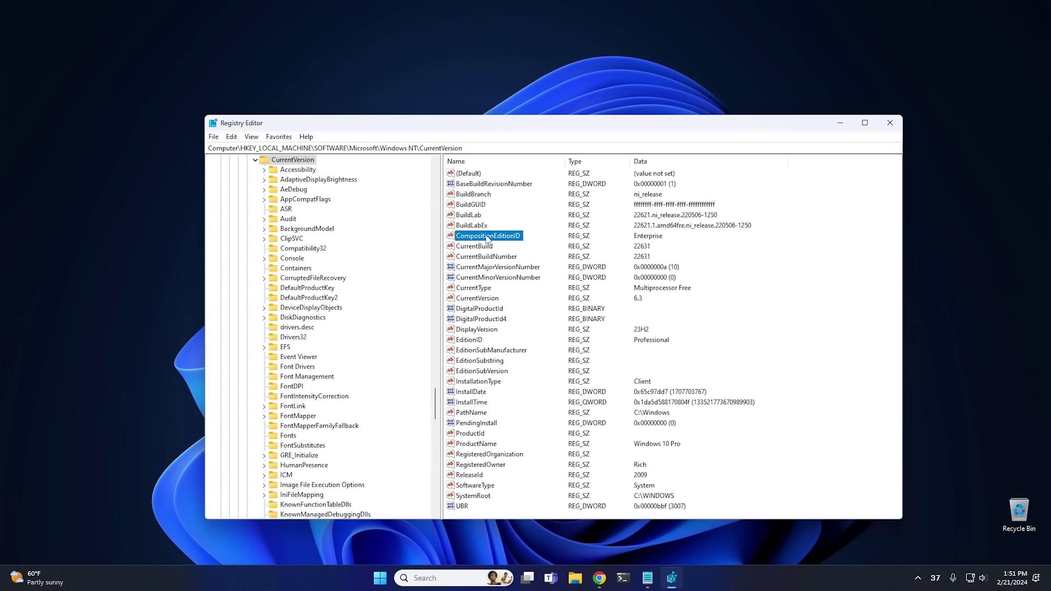
{"action": "double_click", "coordinate": [487, 236]}
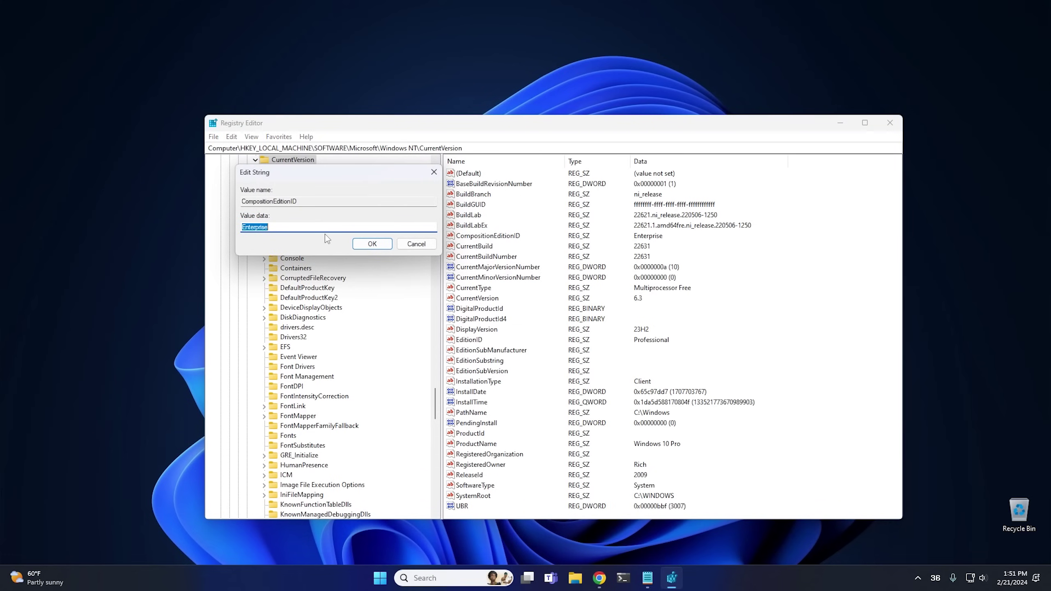
{"action": "type", "text": "Core"}
{"action": "left_click", "coordinate": [371, 244]}
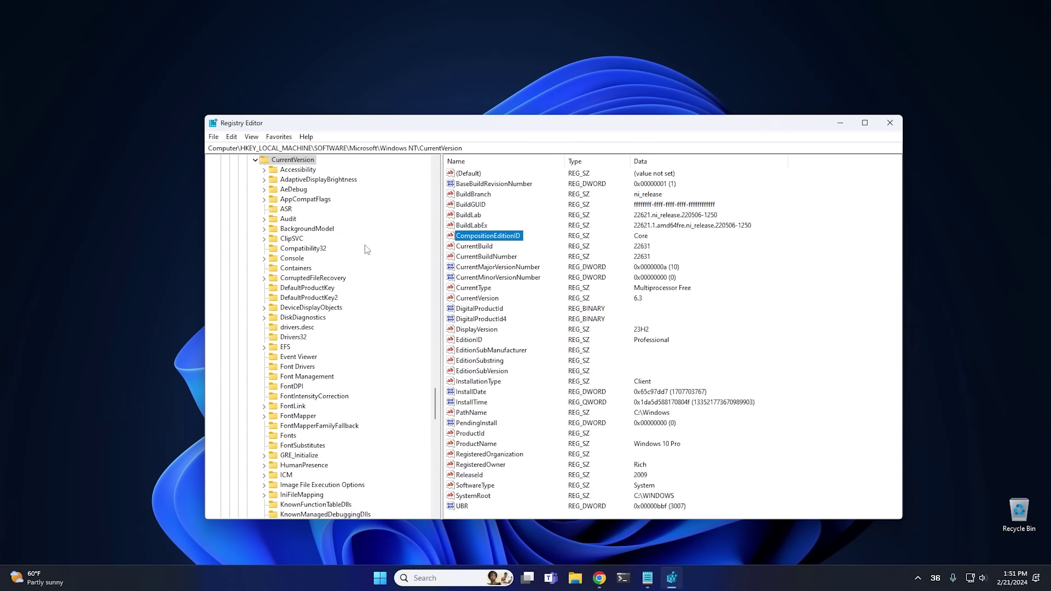
{"action": "left_click", "coordinate": [471, 340]}
{"action": "double_click", "coordinate": [470, 340]}
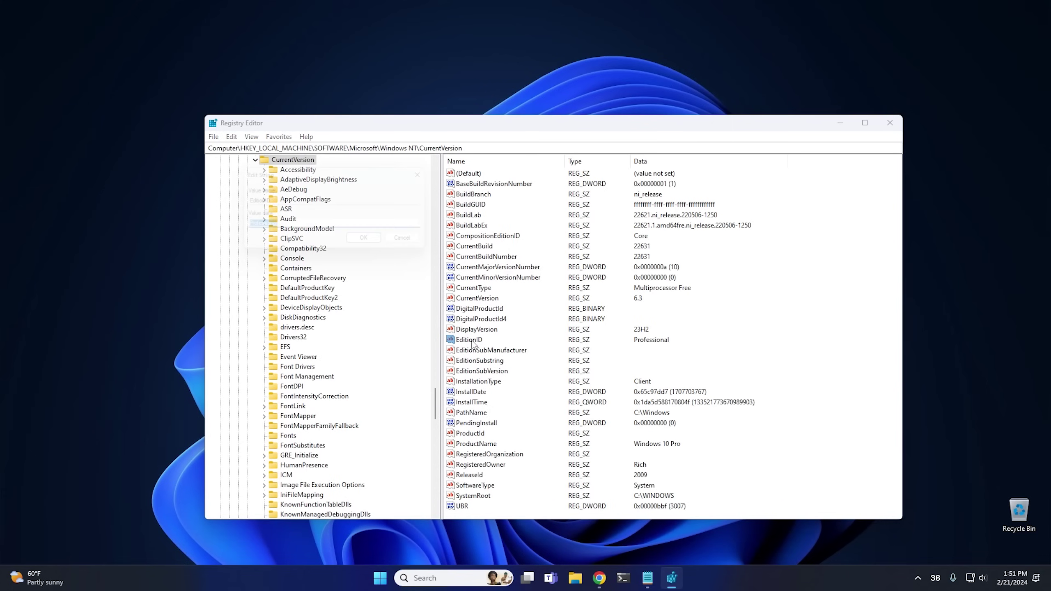
{"action": "left_click", "coordinate": [281, 227]}
{"action": "left_click_drag", "start_coordinate": [289, 227], "coordinate": [242, 229]}
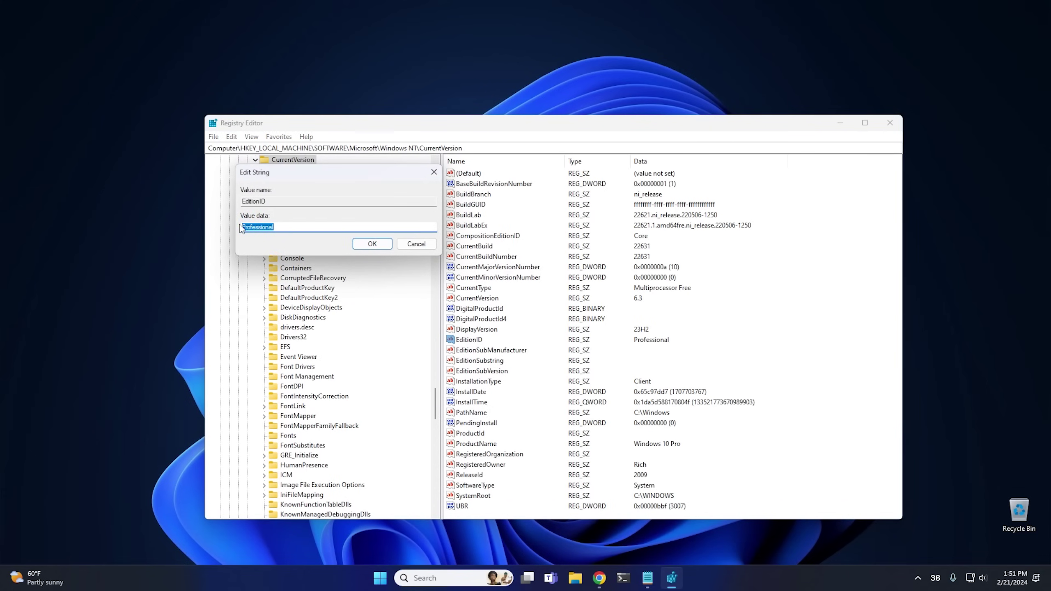
{"action": "type", "text": "Core"}
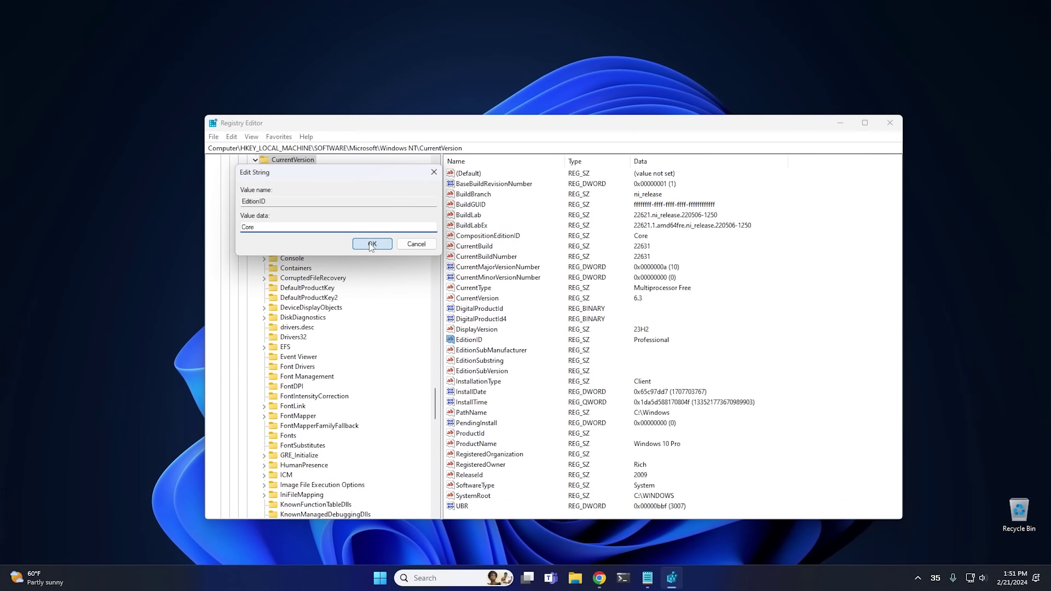
{"action": "left_click", "coordinate": [372, 245]}
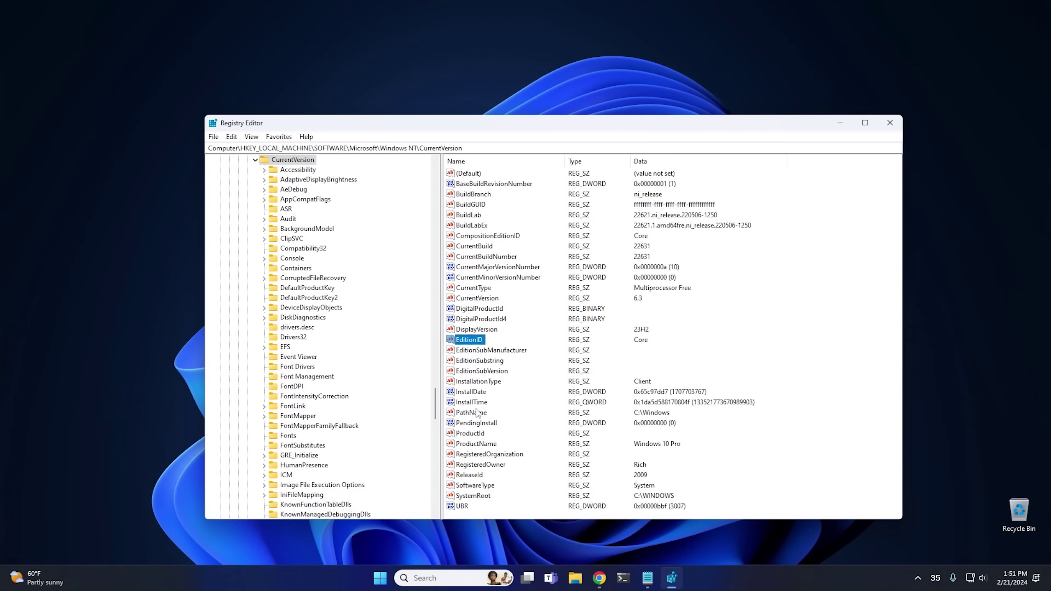
- Change ProductName from Windows 10 Pro to Windows 10 Home and collapse CurrentVersion
{"action": "left_click", "coordinate": [474, 445]}
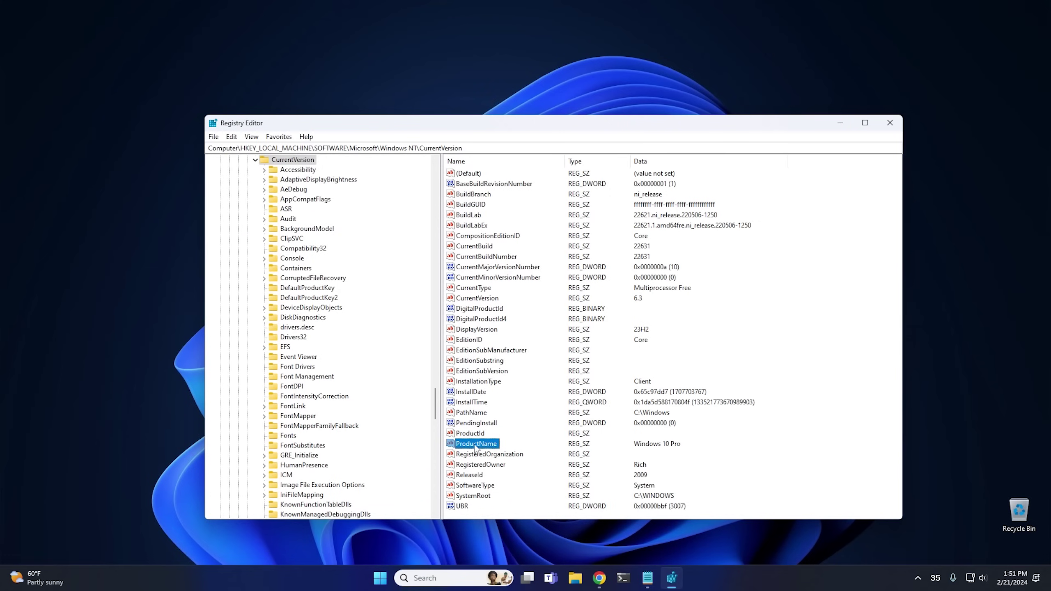
{"action": "double_click", "coordinate": [474, 445]}
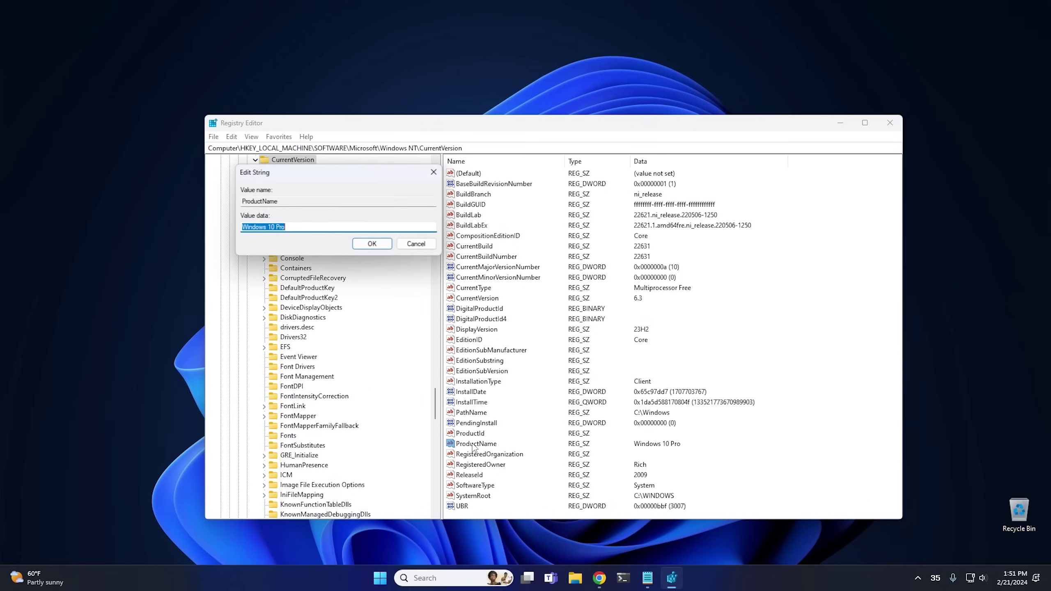
{"action": "left_click", "coordinate": [276, 227]}
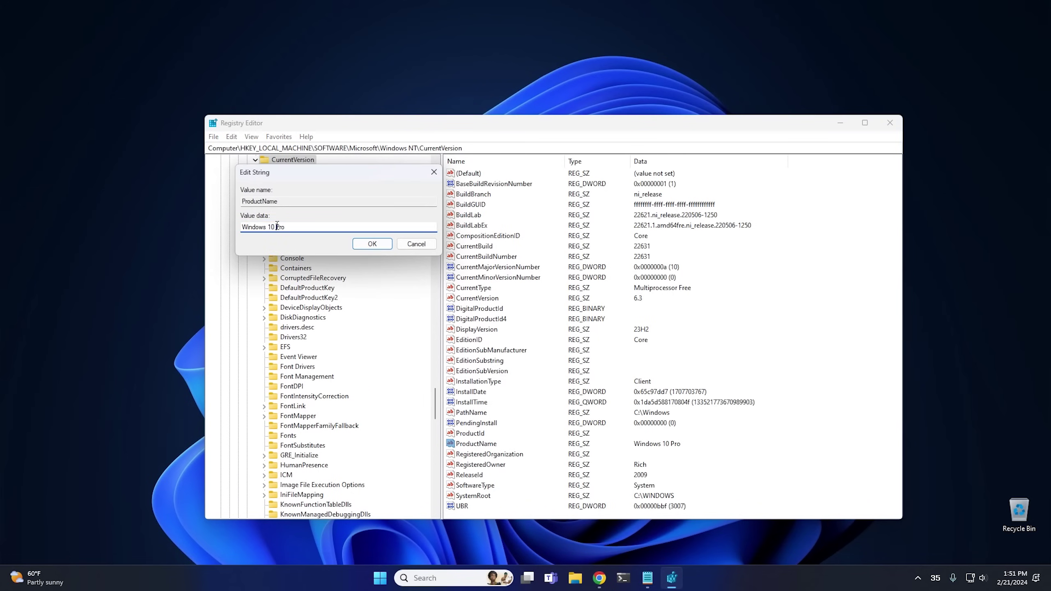
{"action": "left_click_drag", "start_coordinate": [272, 226], "coordinate": [304, 226]}
{"action": "left_click", "coordinate": [301, 225]}
{"action": "left_click_drag", "start_coordinate": [277, 226], "coordinate": [291, 226]}
{"action": "type", "text": "Home"}
{"action": "left_click", "coordinate": [369, 245]}
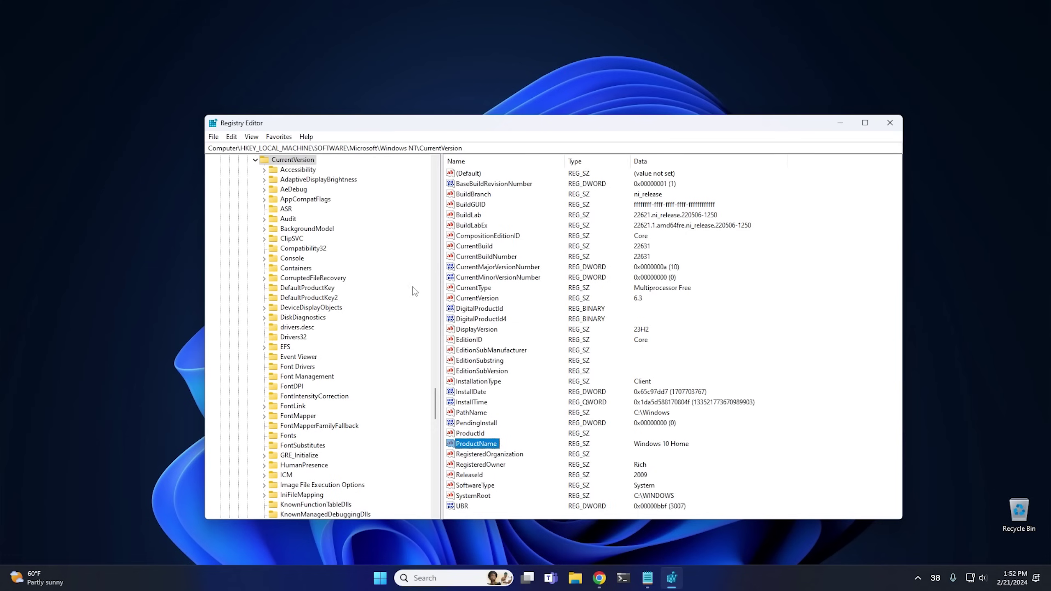
{"action": "left_click", "coordinate": [255, 159]}
- Navigate to HKLM\SOFTWARE\WOW6432Node\Microsoft\Windows NT\CurrentVersion, showing the Enterprise edition values
{"action": "scroll", "coordinate": [300, 211], "scroll_direction": "up", "scroll_amount": 9}
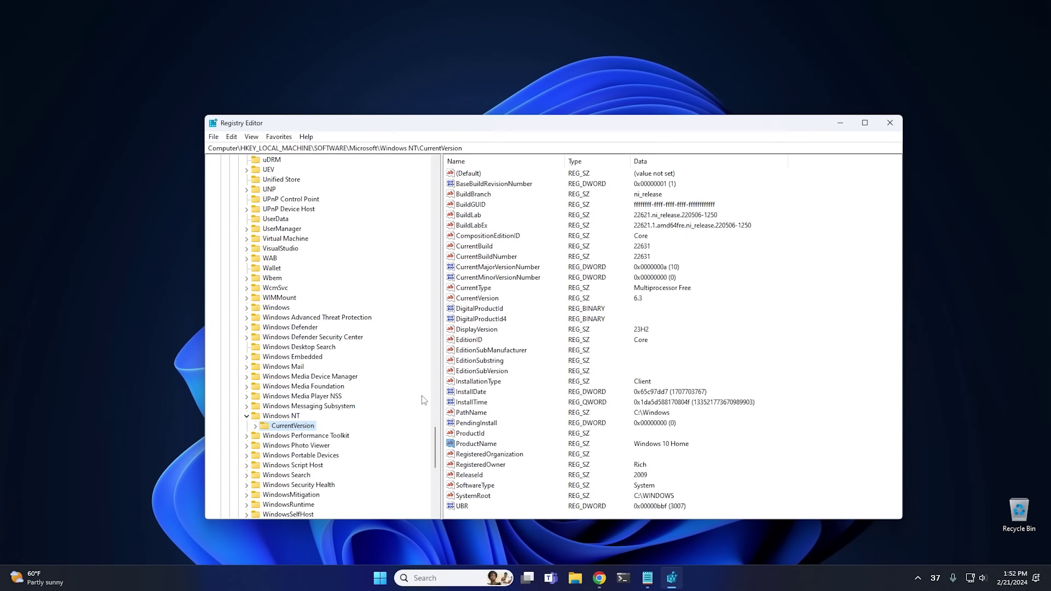
{"action": "left_click_drag", "start_coordinate": [436, 443], "coordinate": [364, 195]}
{"action": "left_click", "coordinate": [265, 190]}
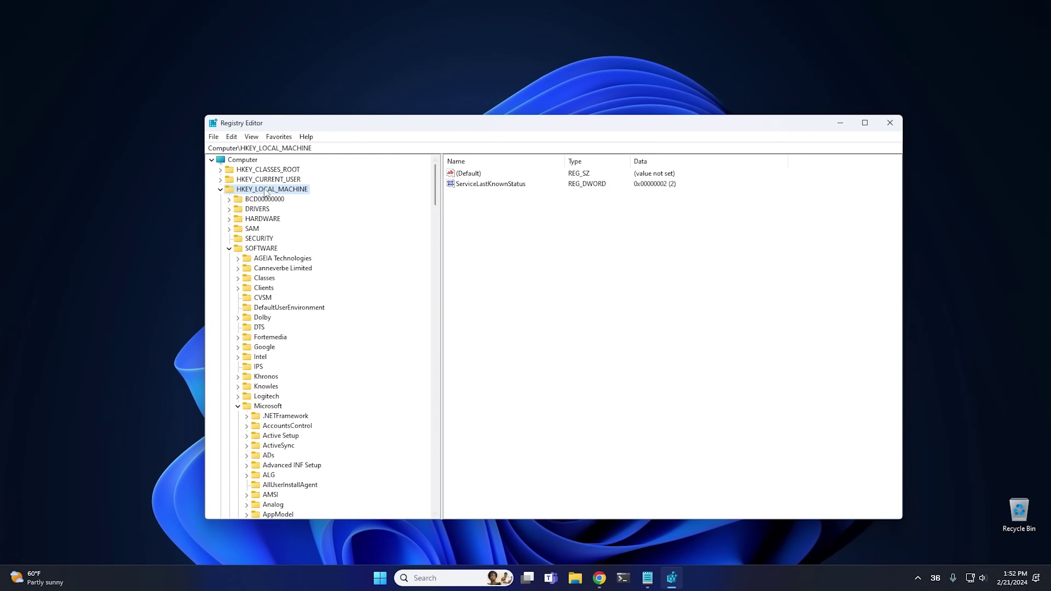
{"action": "left_click", "coordinate": [259, 249]}
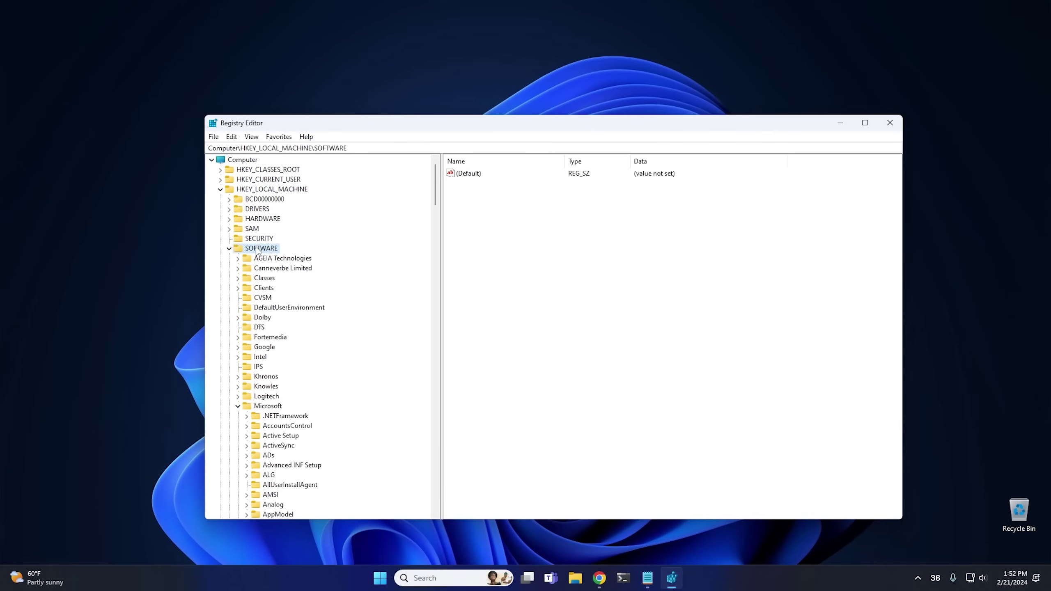
{"action": "left_click", "coordinate": [238, 406]}
{"action": "scroll", "coordinate": [298, 410], "scroll_direction": "down", "scroll_amount": 6}
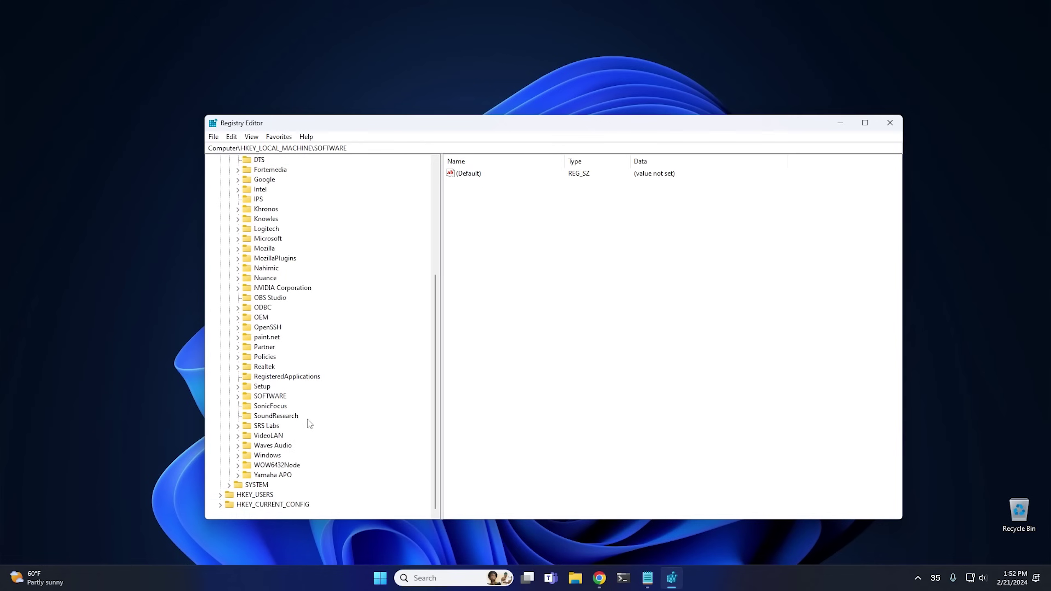
{"action": "double_click", "coordinate": [275, 466]}
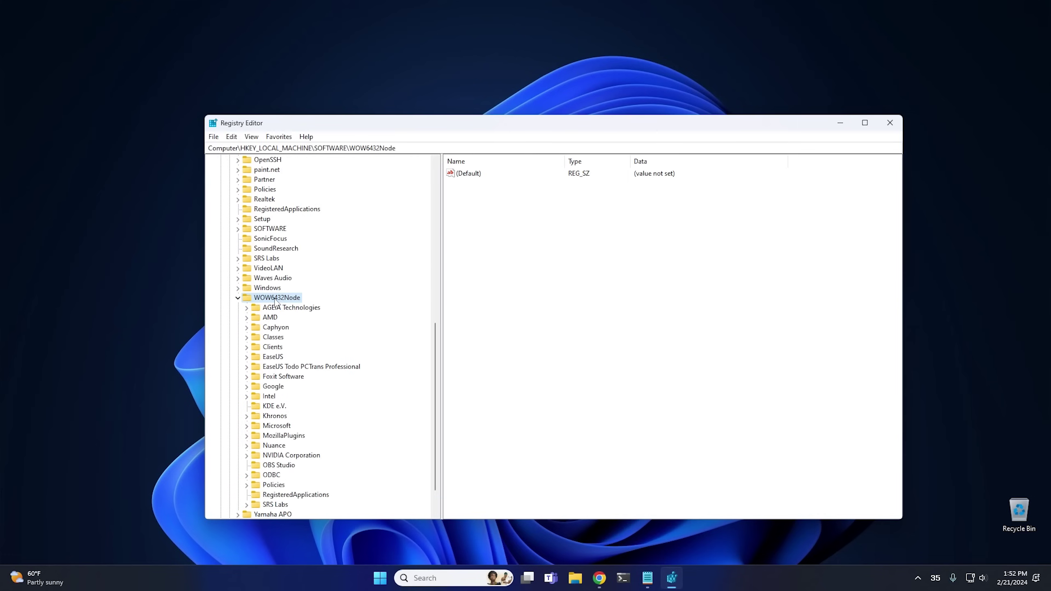
{"action": "double_click", "coordinate": [282, 426]}
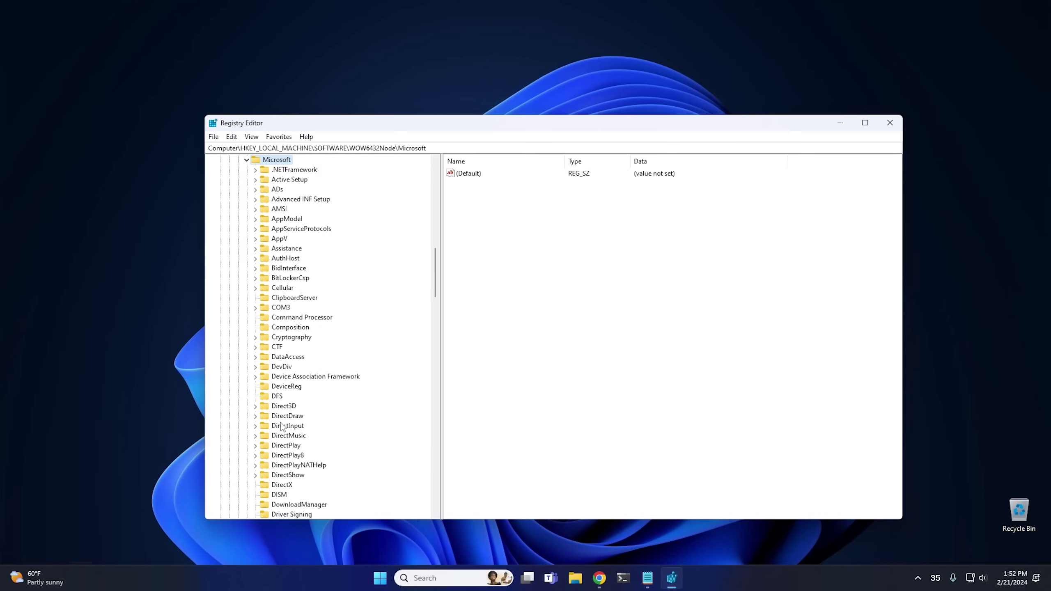
{"action": "scroll", "coordinate": [356, 394], "scroll_direction": "down", "scroll_amount": 12}
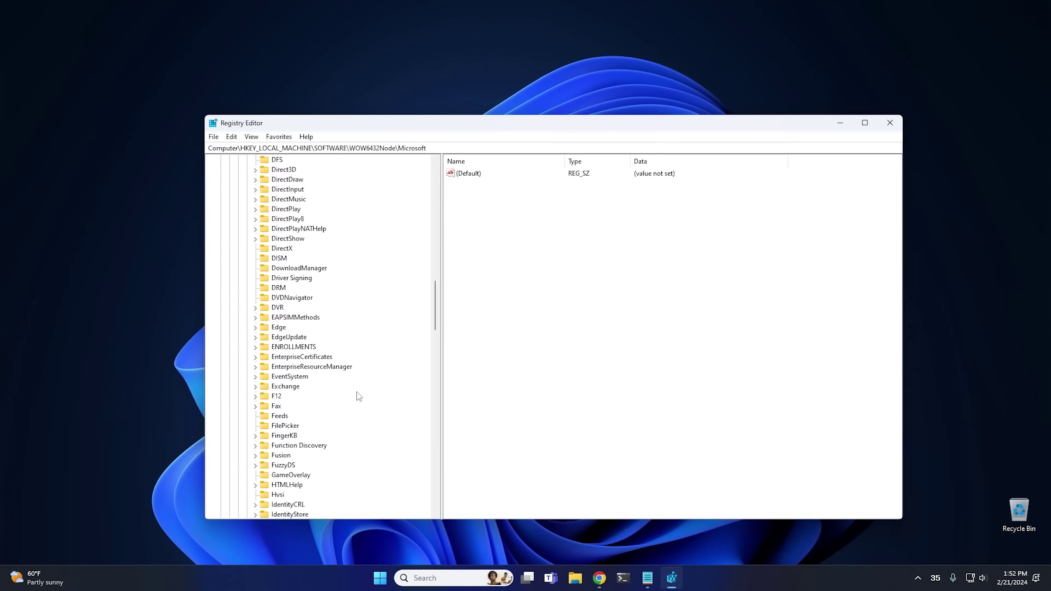
{"action": "scroll", "coordinate": [359, 396], "scroll_direction": "down", "scroll_amount": 20}
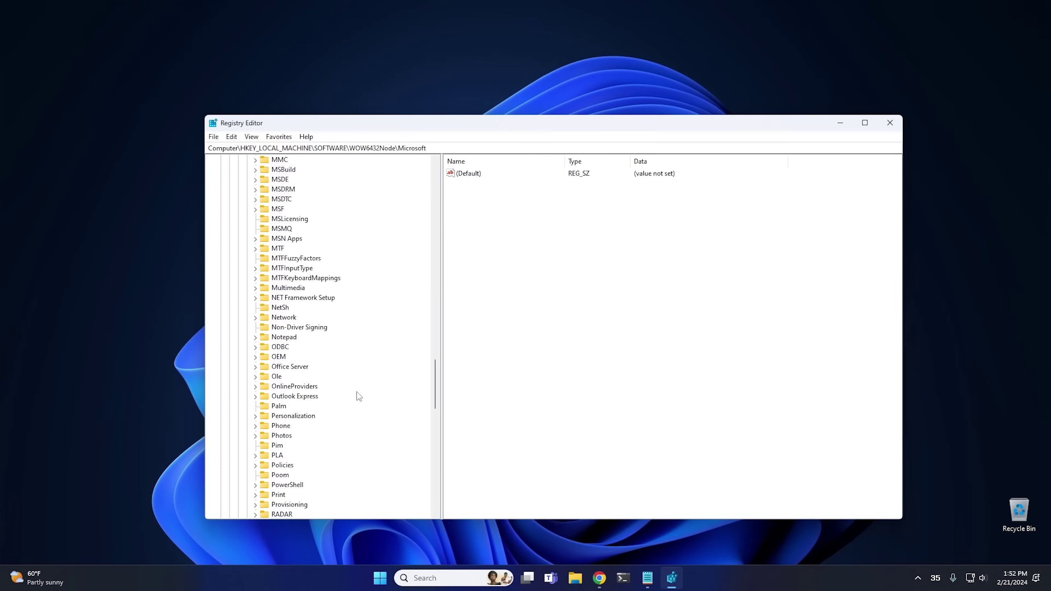
{"action": "scroll", "coordinate": [358, 396], "scroll_direction": "down", "scroll_amount": 15}
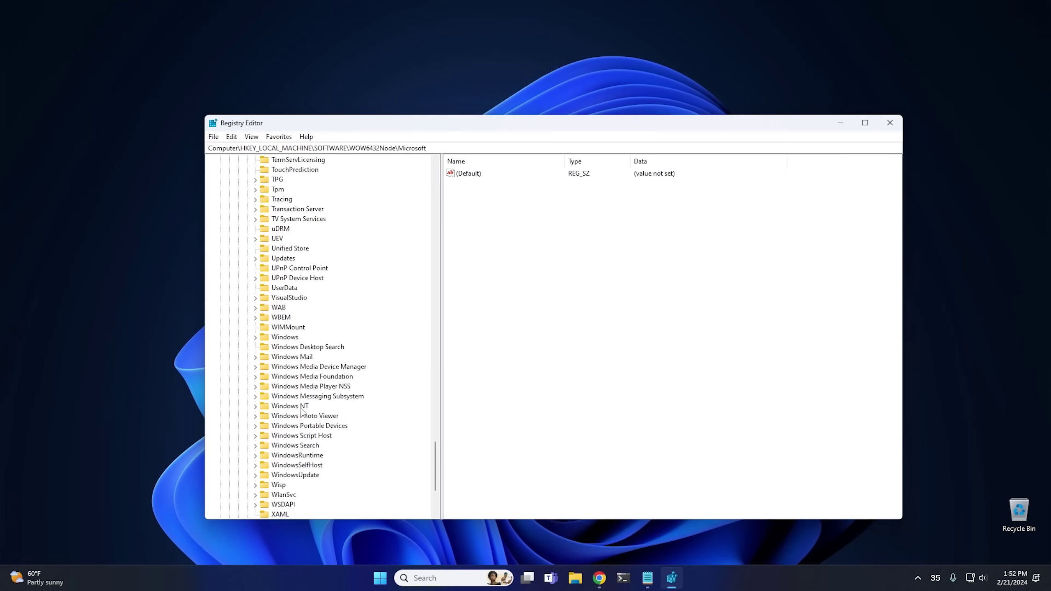
{"action": "double_click", "coordinate": [298, 407]}
{"action": "left_click", "coordinate": [301, 415]}
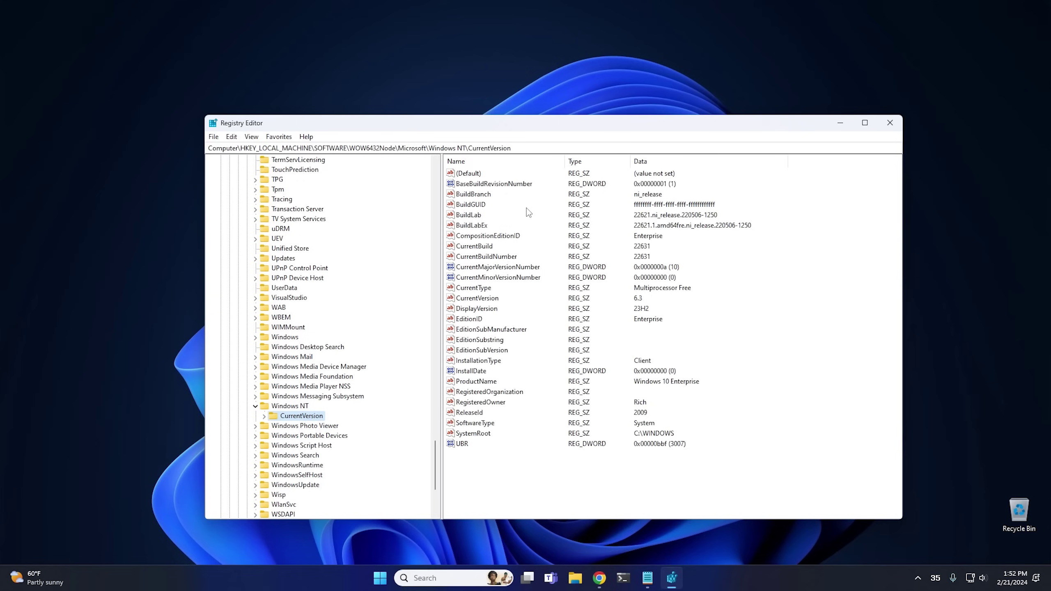
- Set the WOW6432Node CompositionEditionID and EditionID values to Core
{"action": "double_click", "coordinate": [487, 236]}
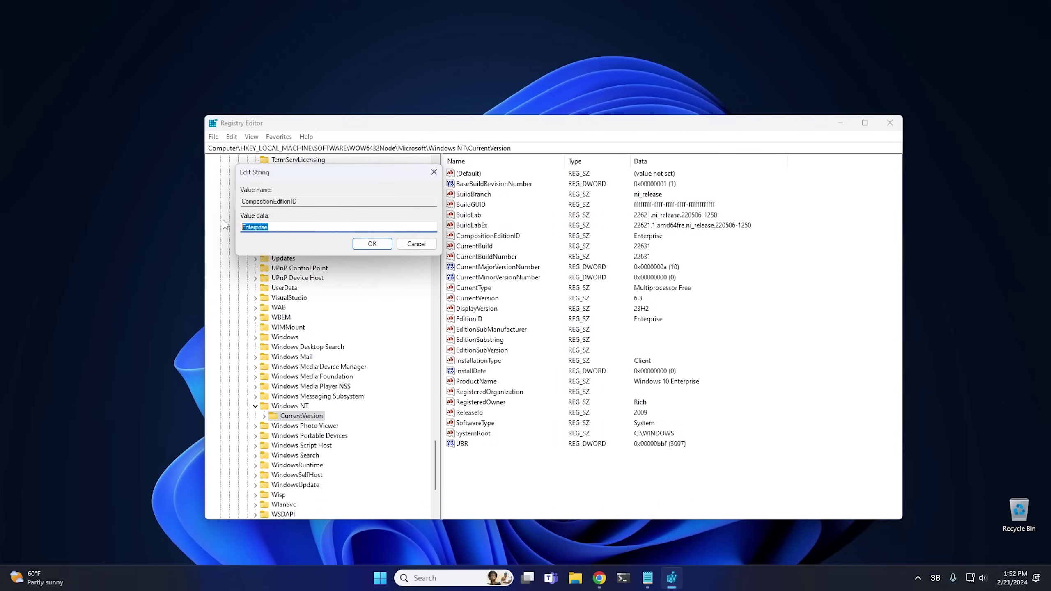
{"action": "type", "text": "Core"}
{"action": "left_click", "coordinate": [371, 244]}
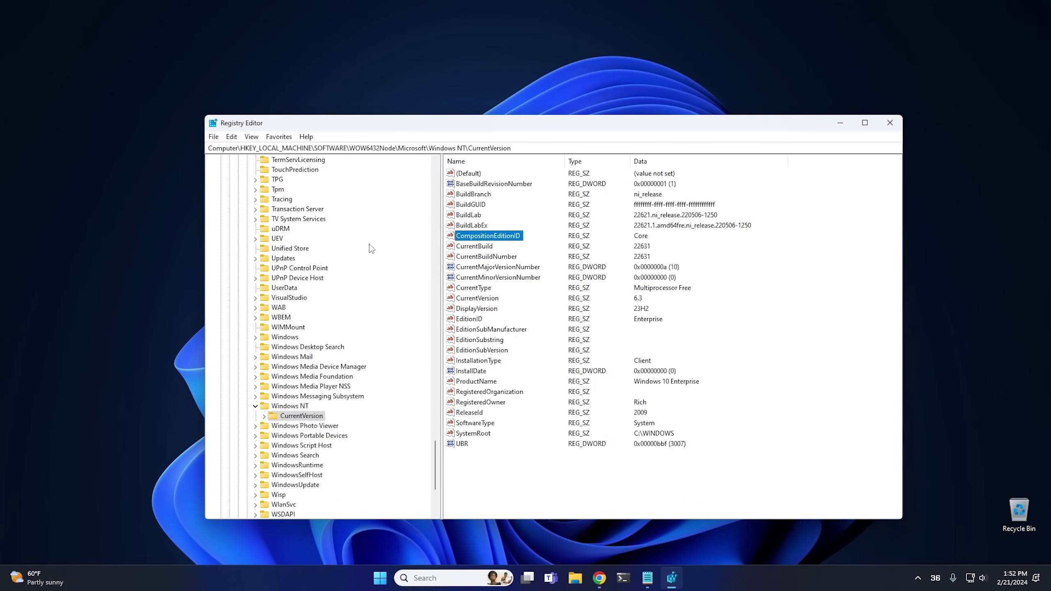
{"action": "double_click", "coordinate": [472, 319]}
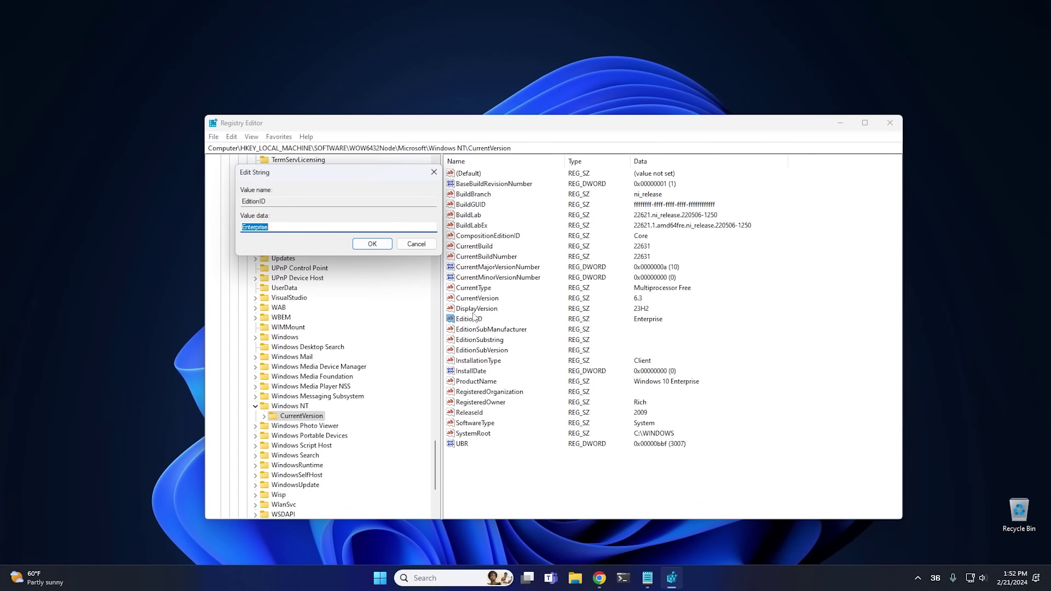
{"action": "type", "text": "Core"}
{"action": "left_click", "coordinate": [372, 244]}
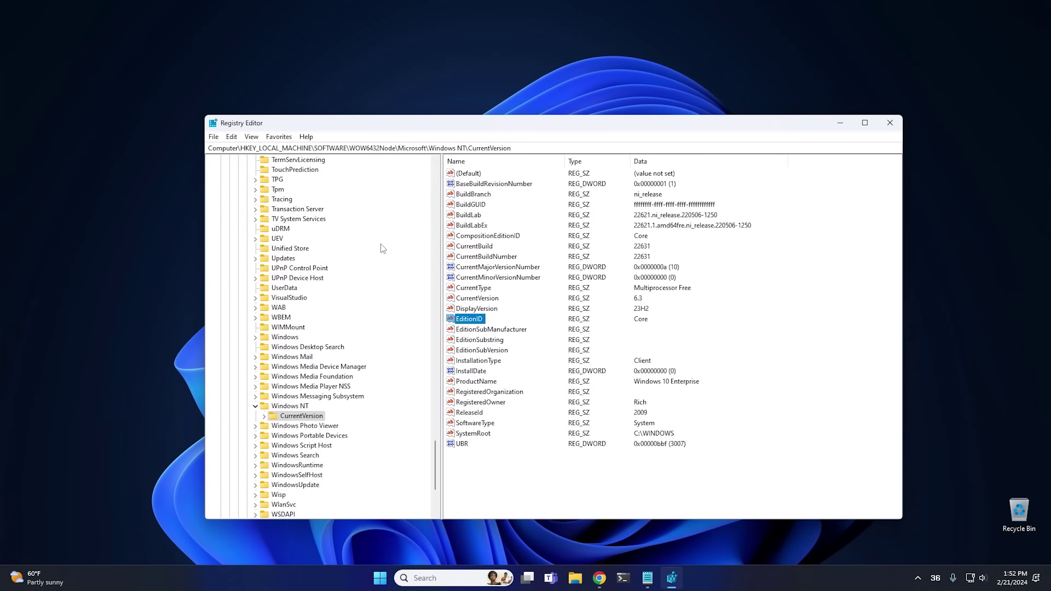
- Change ProductName from Windows 10 Enterprise to Windows 10 Home, then close Registry Editor
{"action": "double_click", "coordinate": [476, 382]}
{"action": "left_click", "coordinate": [316, 227]}
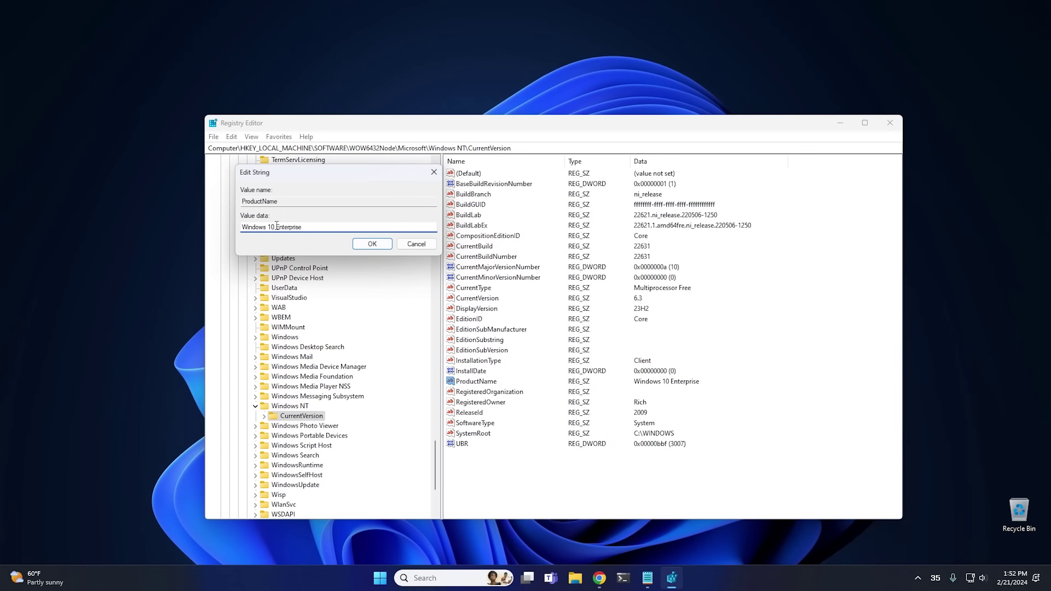
{"action": "left_click_drag", "start_coordinate": [276, 226], "coordinate": [338, 226]}
{"action": "type", "text": "Hom"}
{"action": "left_click", "coordinate": [374, 243]}
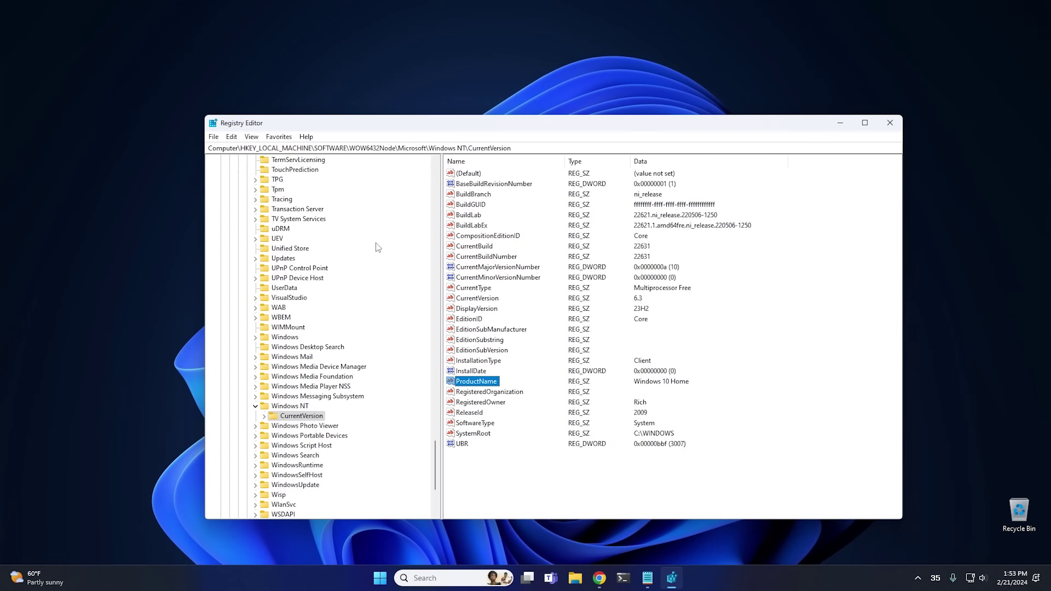
{"action": "left_click", "coordinate": [892, 126]}
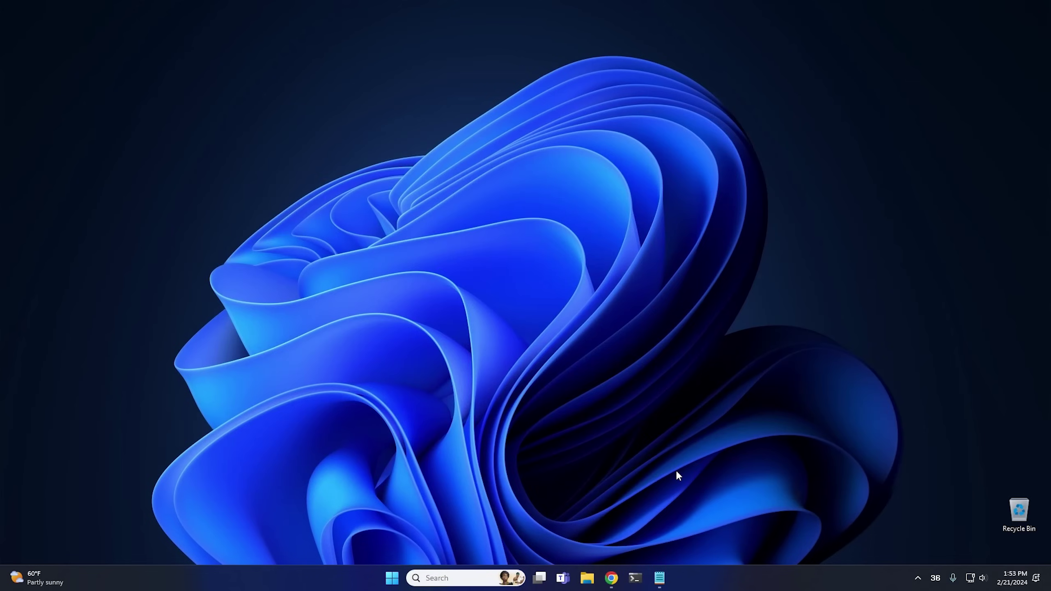
- Mount the Windows 11 23H2 ISO from Documents and run its setup as administrator
{"action": "left_click", "coordinate": [587, 578]}
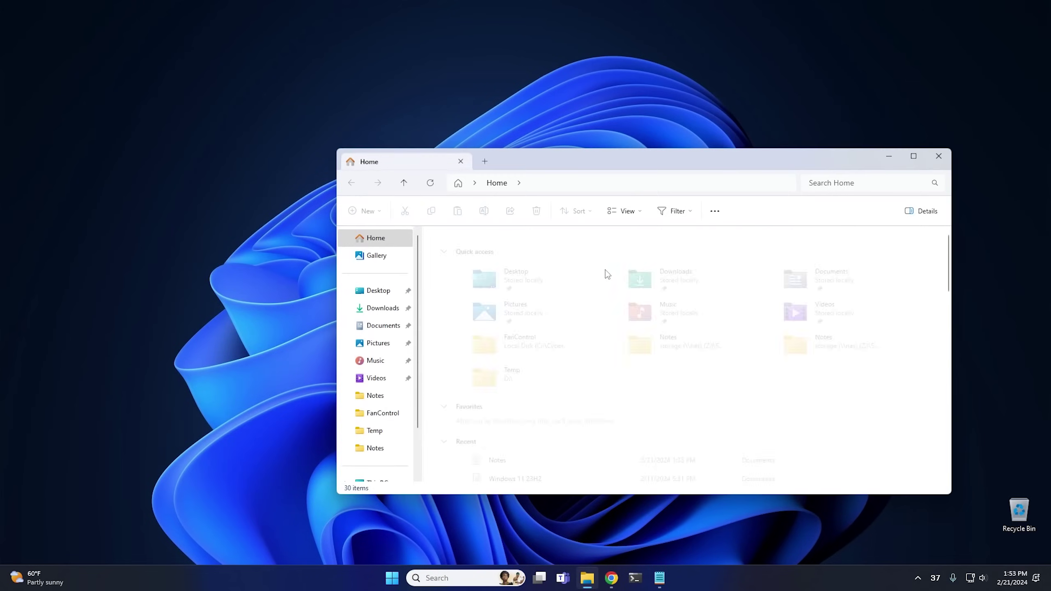
{"action": "double_click", "coordinate": [809, 273]}
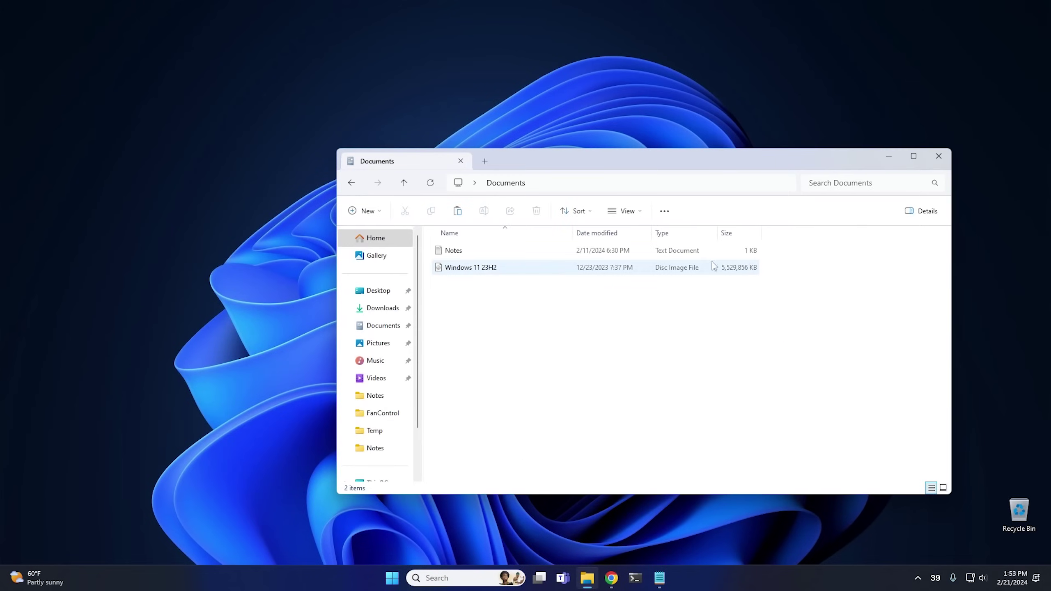
{"action": "double_click", "coordinate": [486, 269]}
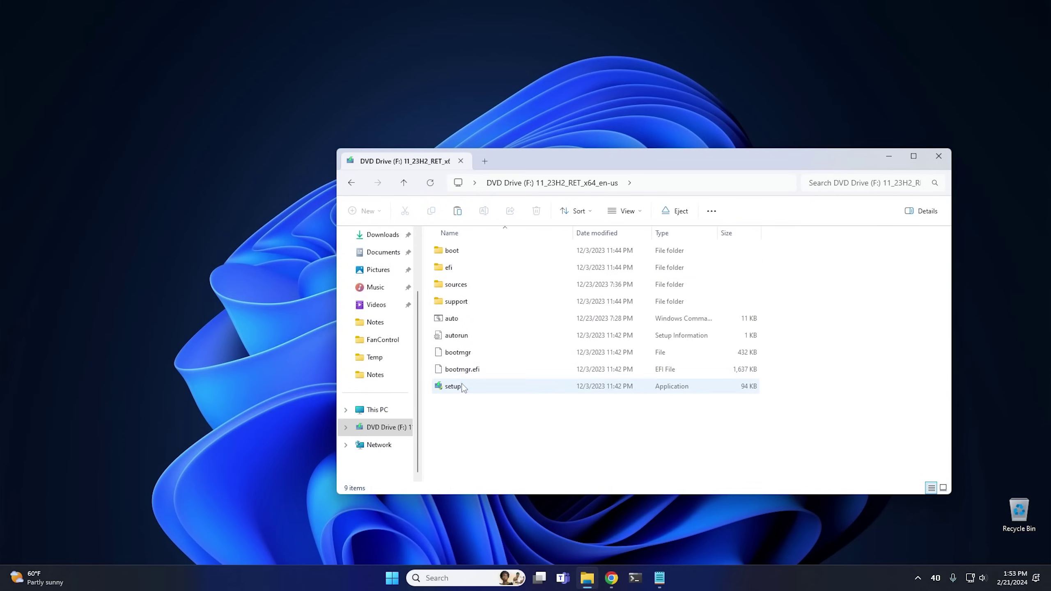
{"action": "double_click", "coordinate": [463, 387]}
{"action": "left_click", "coordinate": [582, 451]}
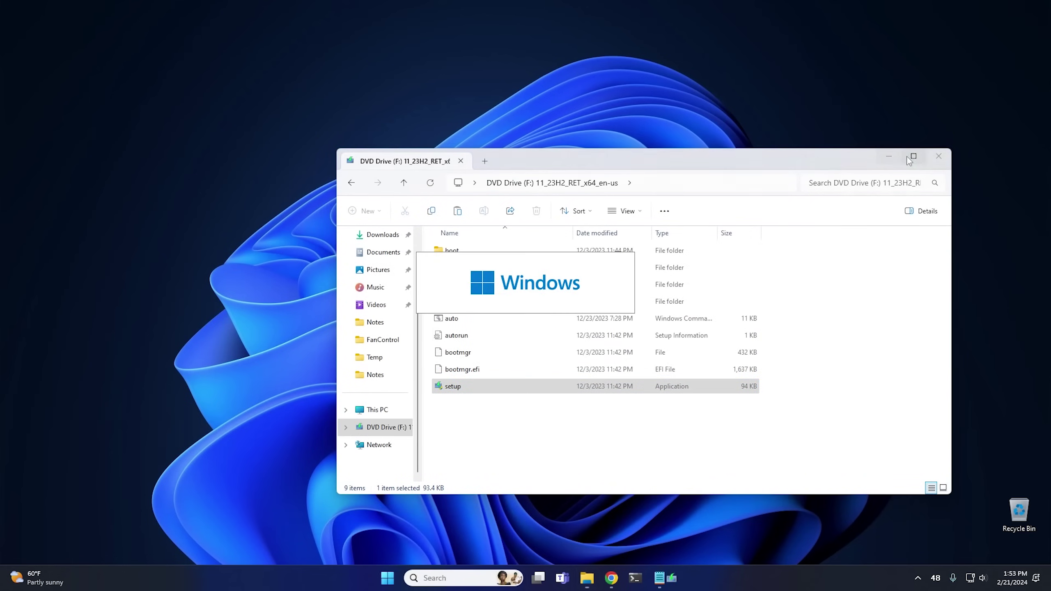
- Close File Explorer, accept the license terms, and install Windows 11 Home keeping files and apps
{"action": "left_click", "coordinate": [939, 156]}
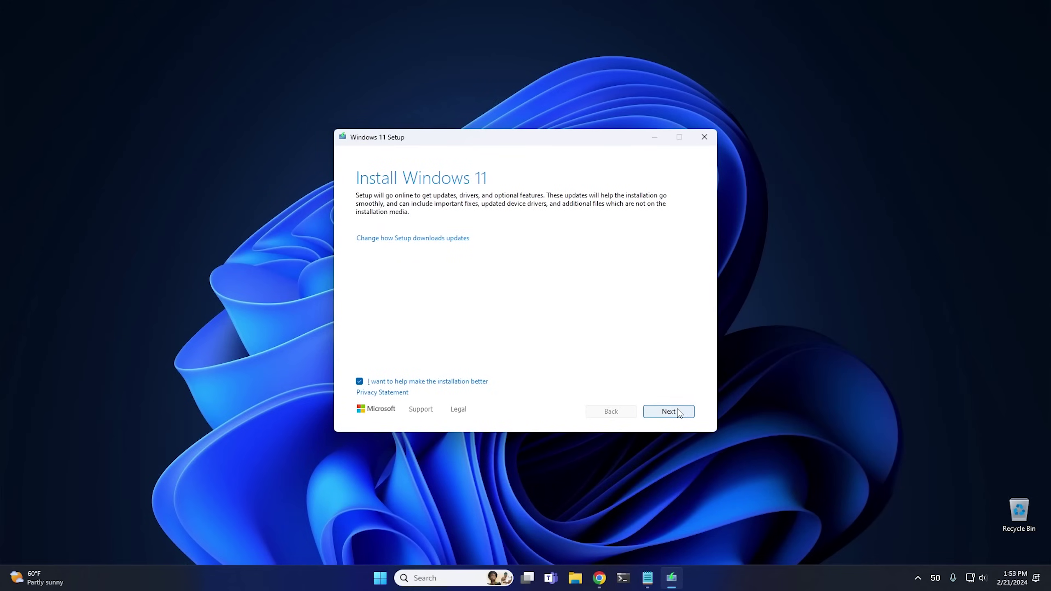
{"action": "left_click", "coordinate": [679, 412]}
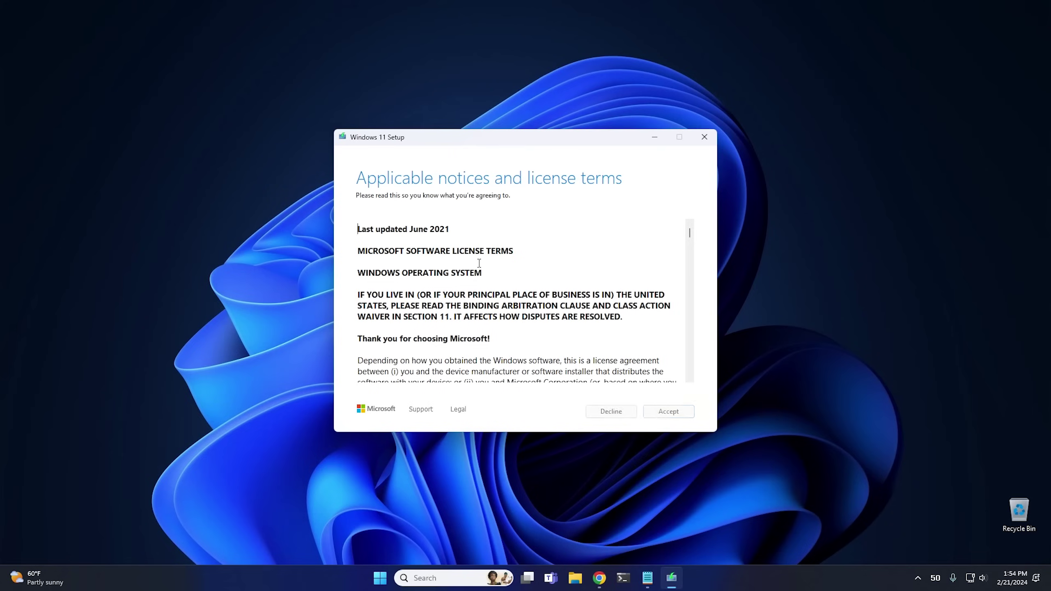
{"action": "left_click", "coordinate": [663, 409]}
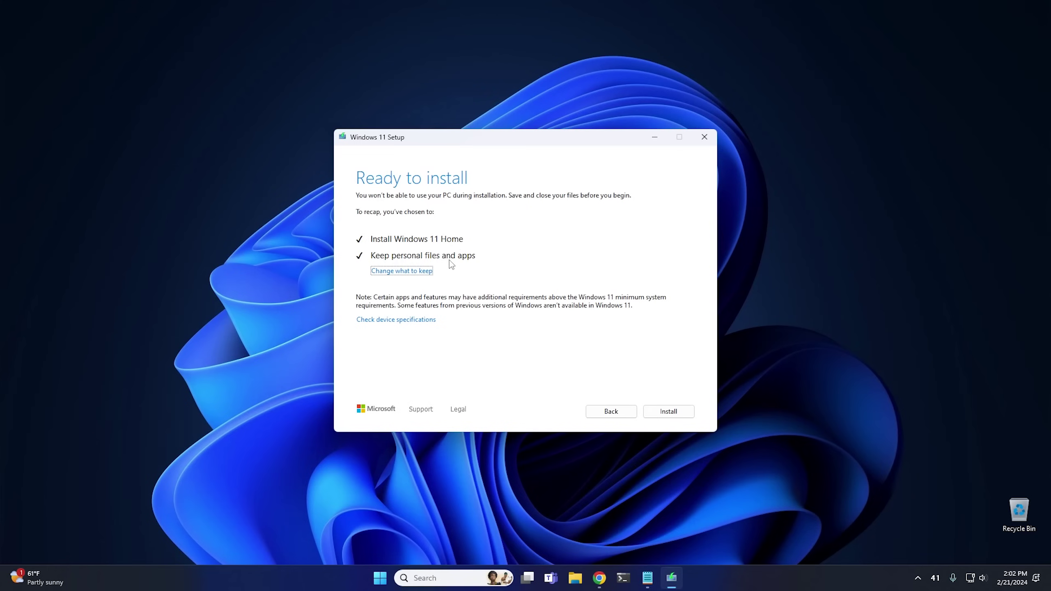
{"action": "left_click", "coordinate": [668, 411]}
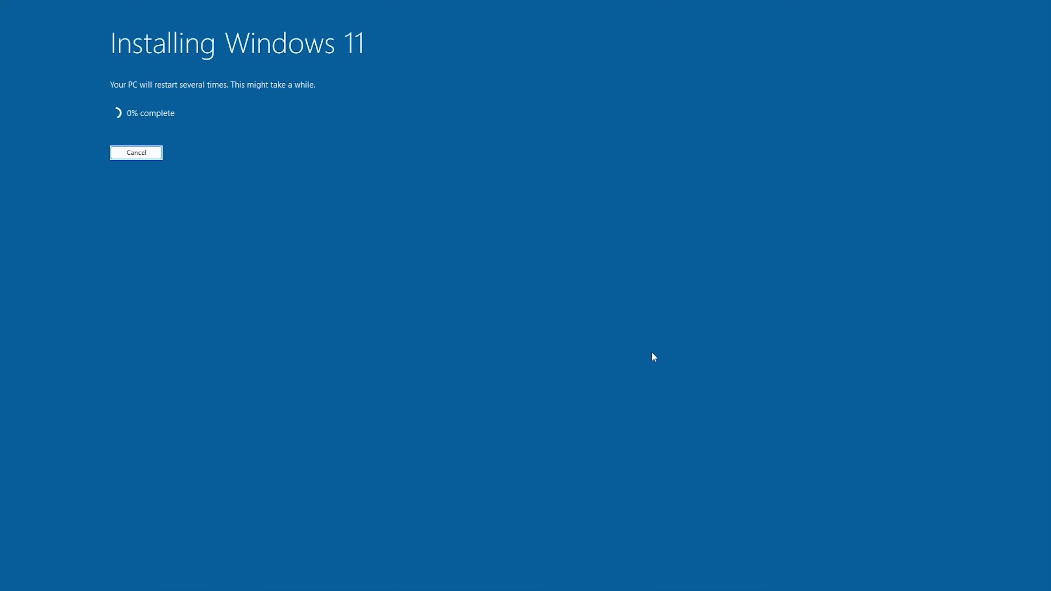